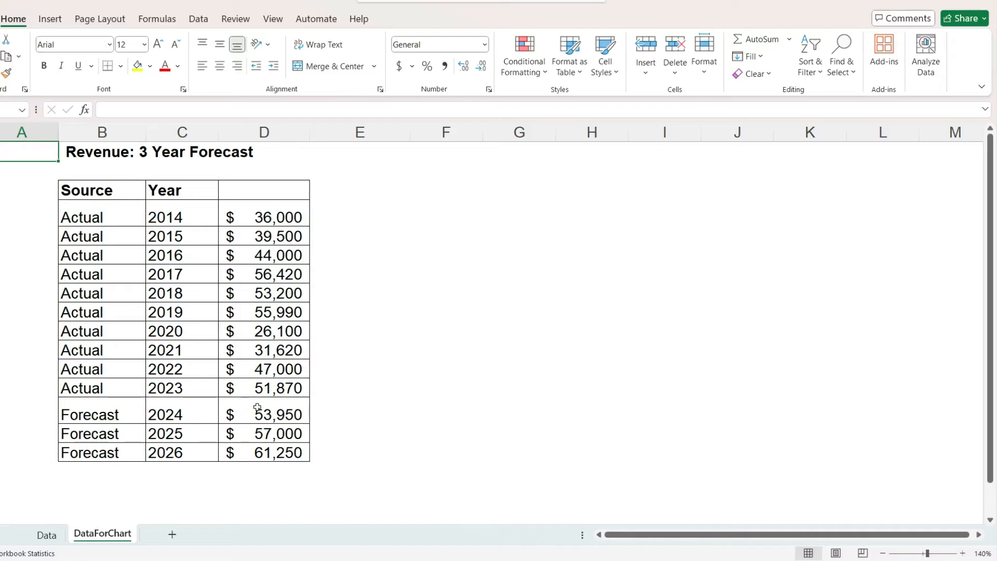
Move the 2024–2026 forecast amounts from column D into column E, with the two amount columns headed Actual and Forecast.
{"action": "left_click_drag", "start_coordinate": [255, 414], "coordinate": [240, 456]}
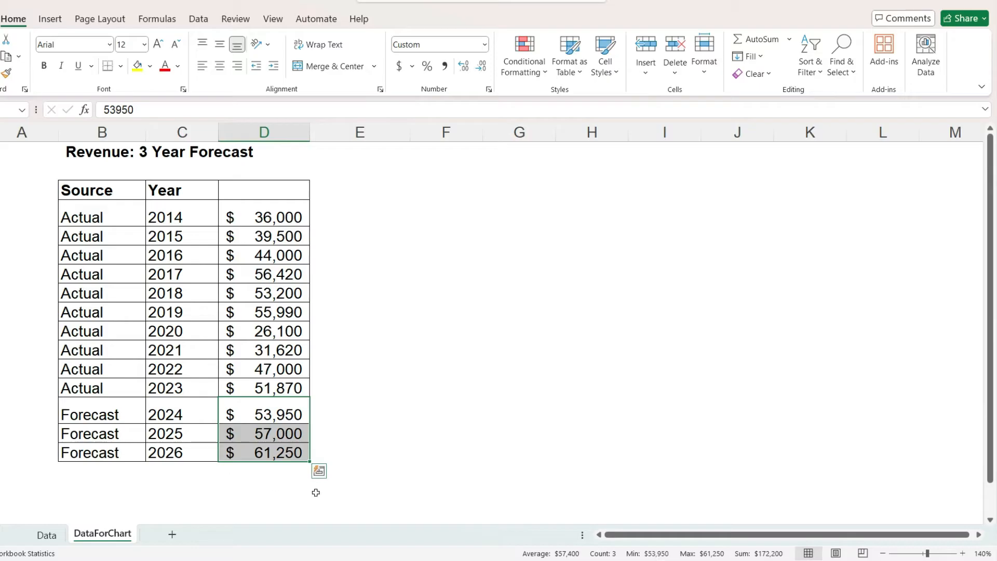
{"action": "key", "text": "ctrl+x"}
{"action": "key", "text": "Right"}
{"action": "key", "text": "ctrl+v"}
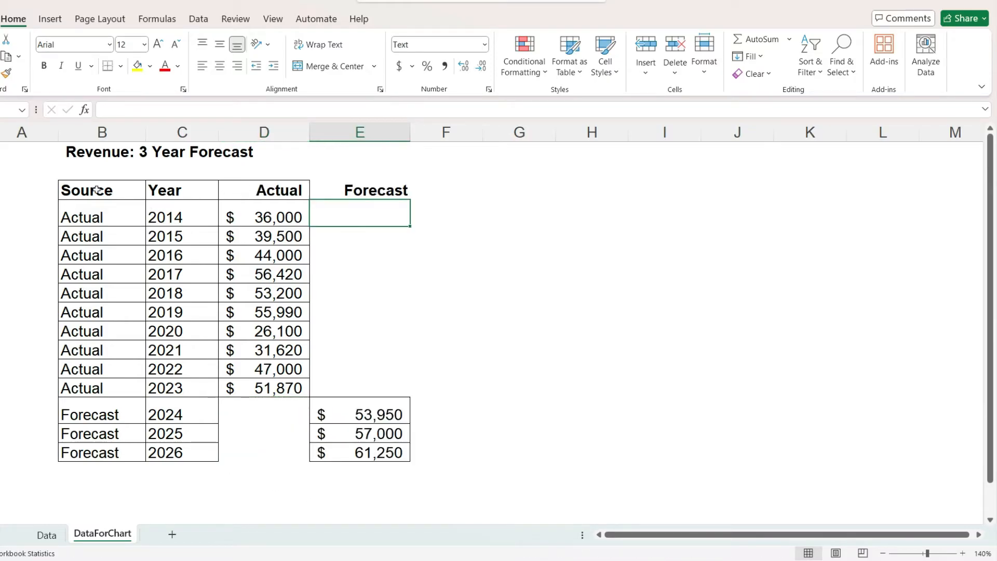
Insert a 2-D line chart with markers from the whole table B3:E16 and place it beside the table.
{"action": "left_click", "coordinate": [97, 190]}
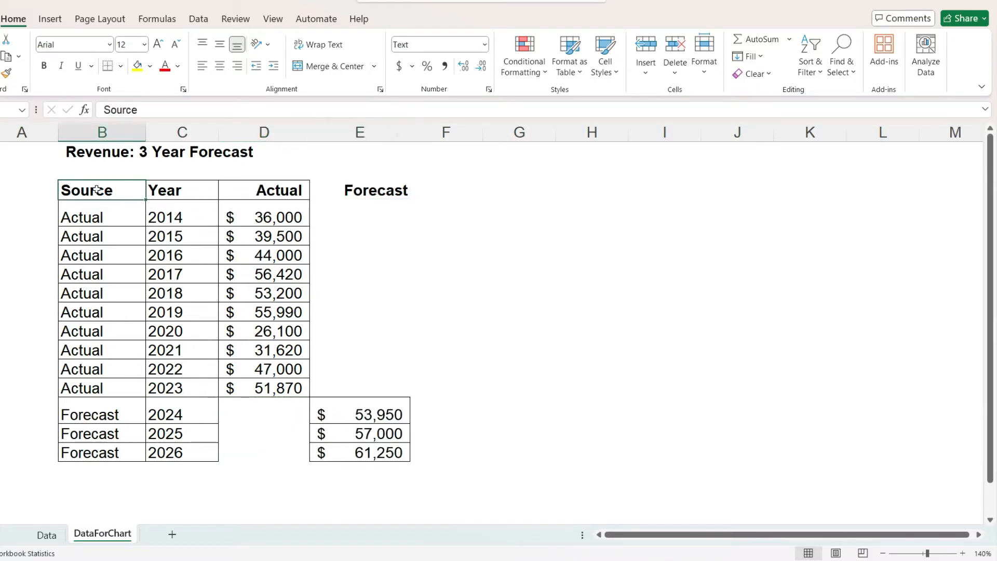
{"action": "left_click_drag", "start_coordinate": [96, 190], "coordinate": [340, 453]}
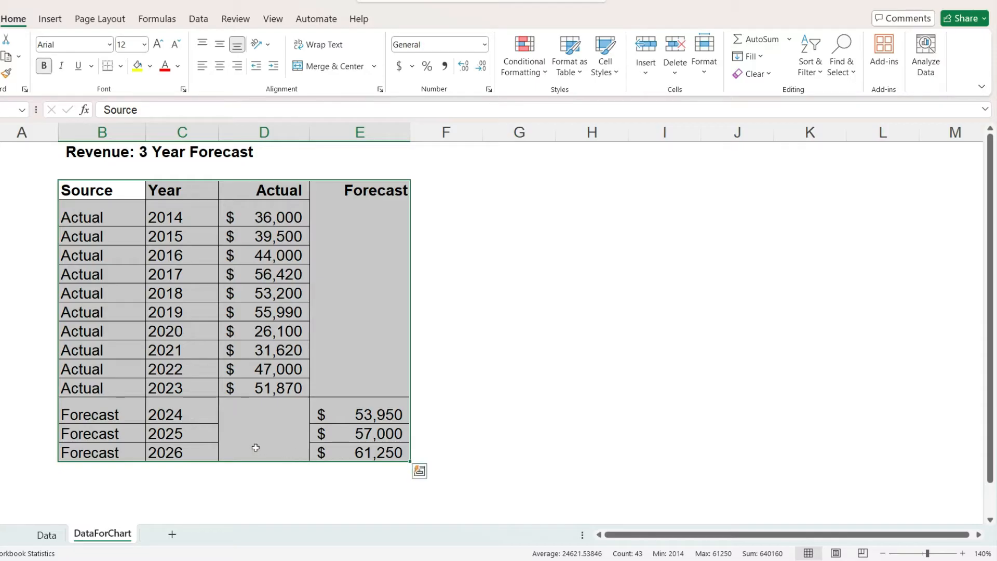
{"action": "left_click", "coordinate": [54, 22]}
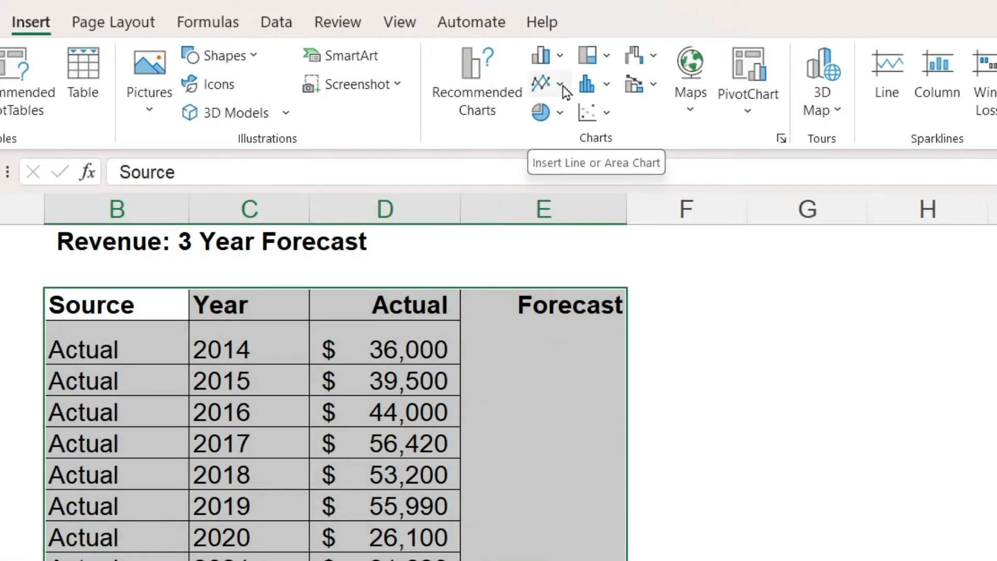
{"action": "left_click", "coordinate": [560, 84]}
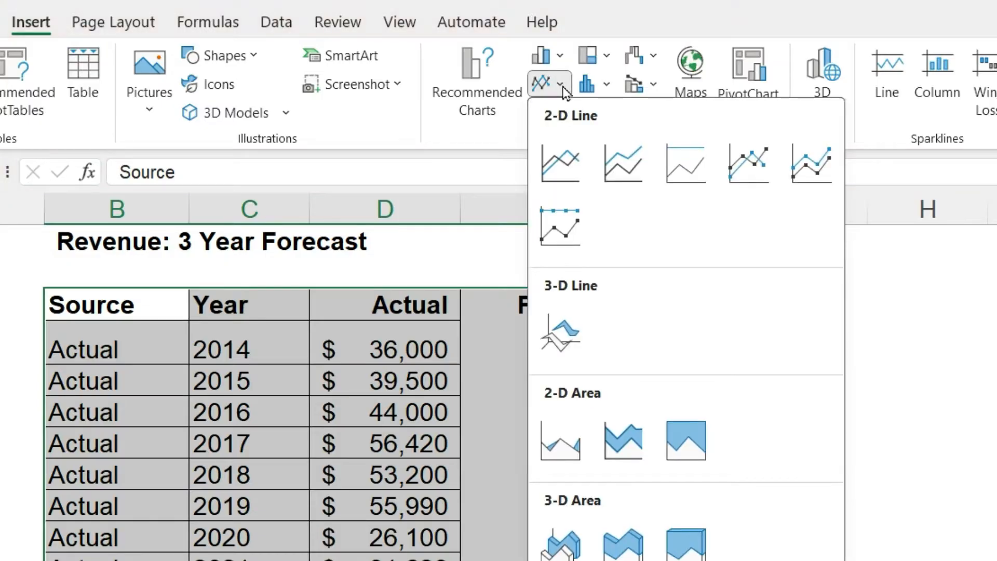
{"action": "left_click", "coordinate": [742, 180]}
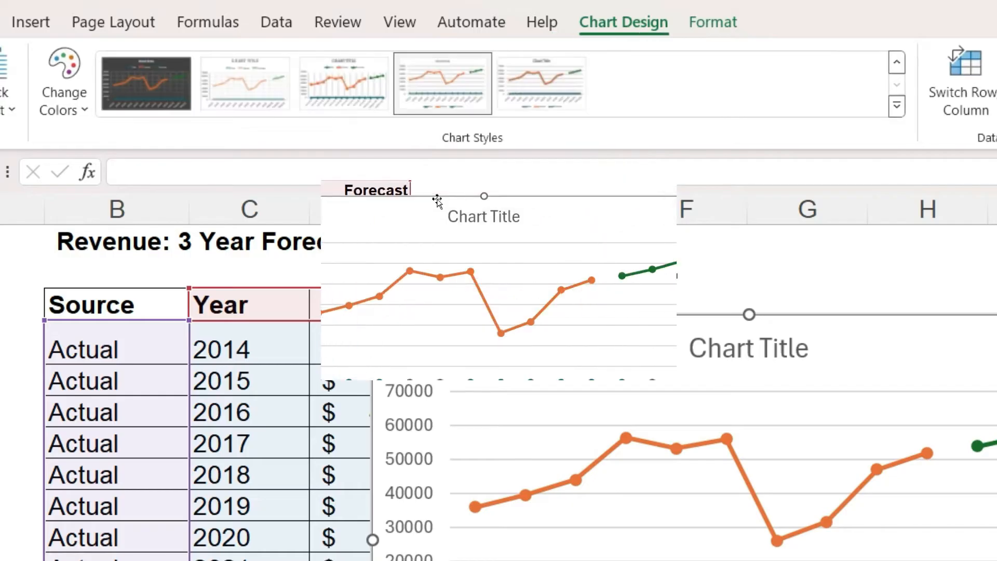
{"action": "left_click", "coordinate": [381, 179]}
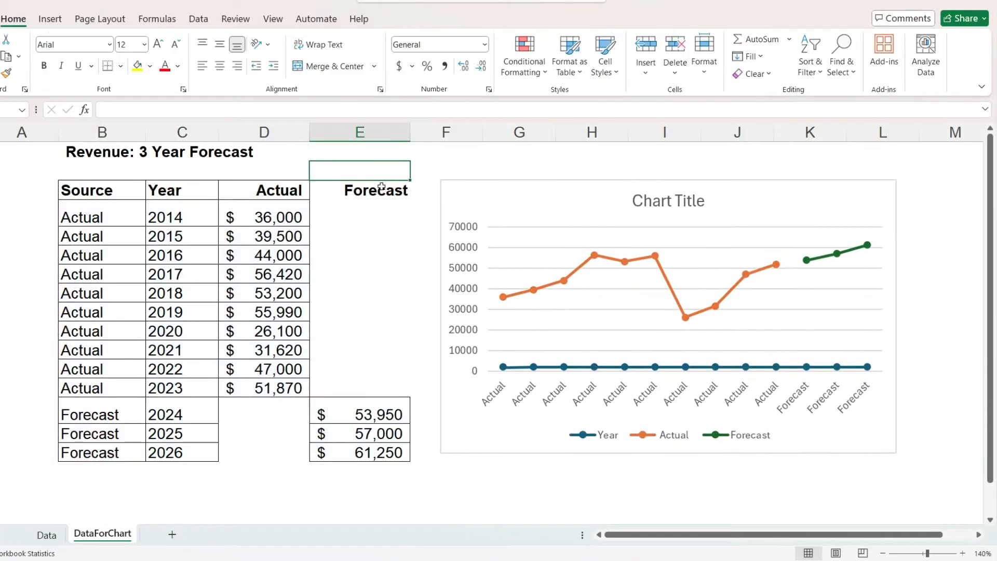
Remove the Year series from the chart's data source.
{"action": "left_click", "coordinate": [582, 271]}
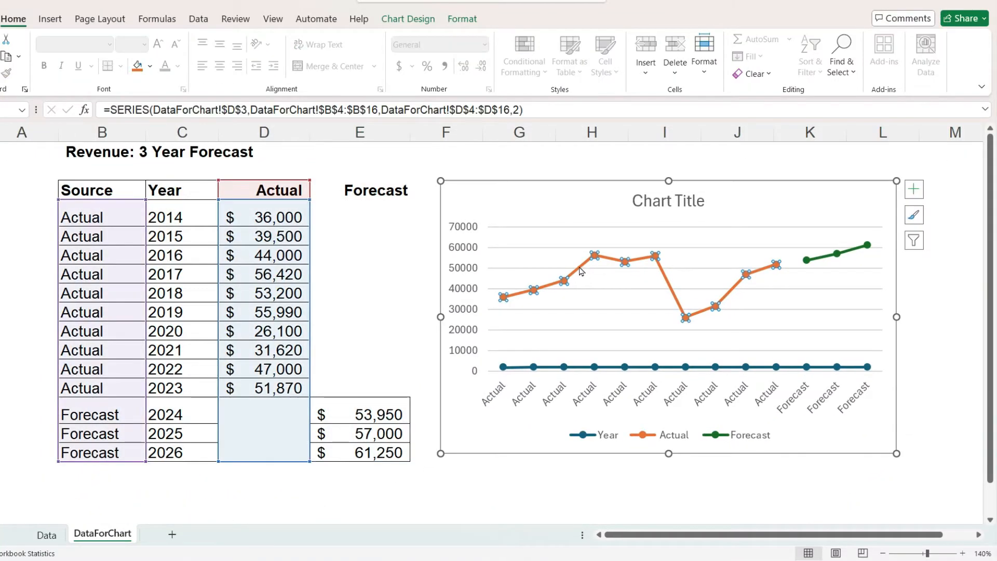
{"action": "left_click", "coordinate": [821, 262]}
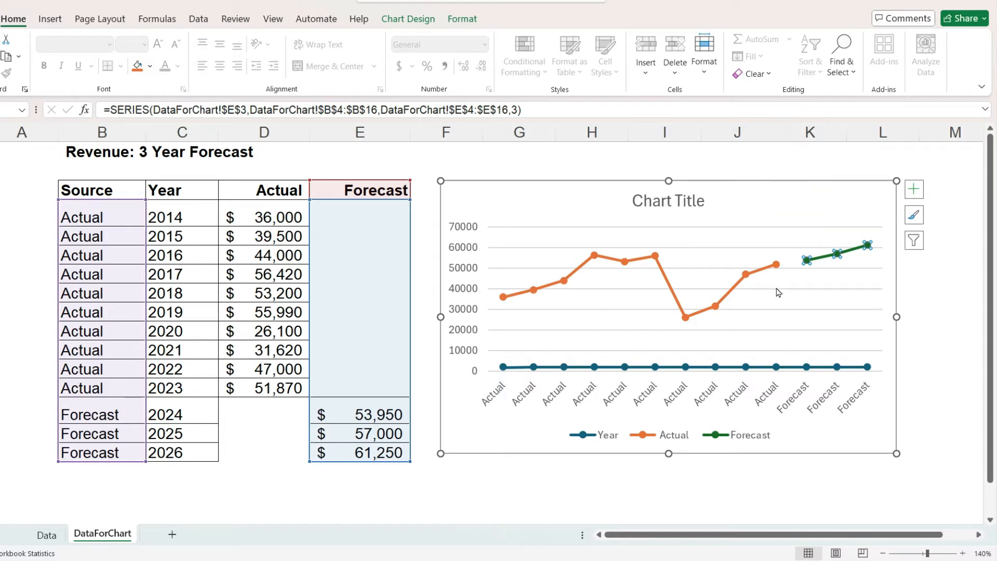
{"action": "left_click", "coordinate": [643, 368]}
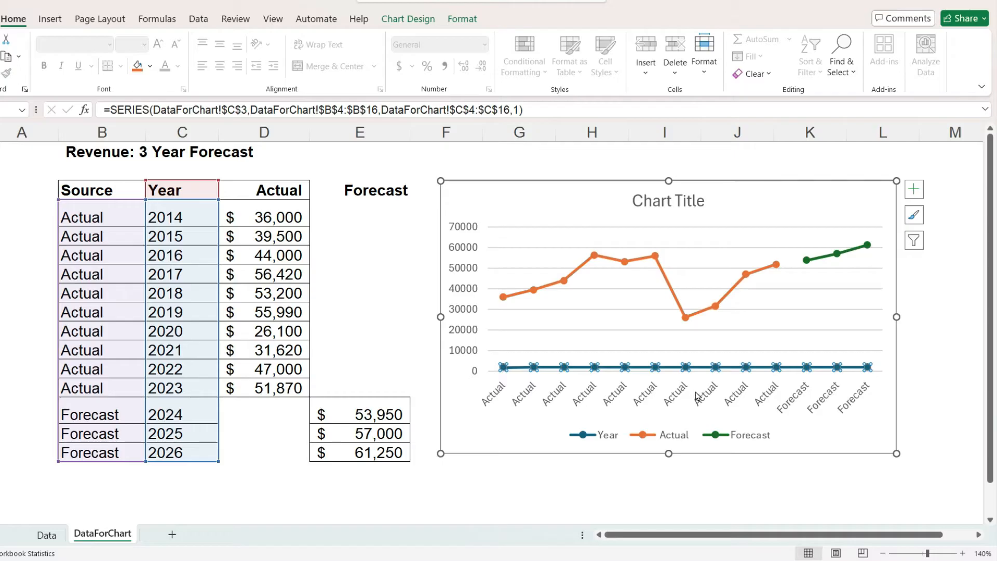
{"action": "left_click", "coordinate": [556, 186]}
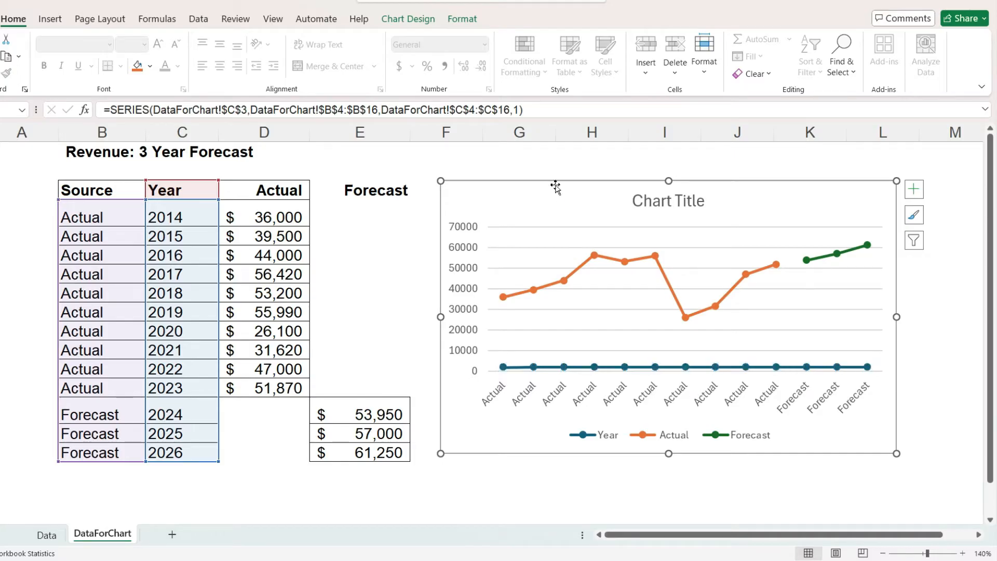
{"action": "left_click", "coordinate": [410, 19]}
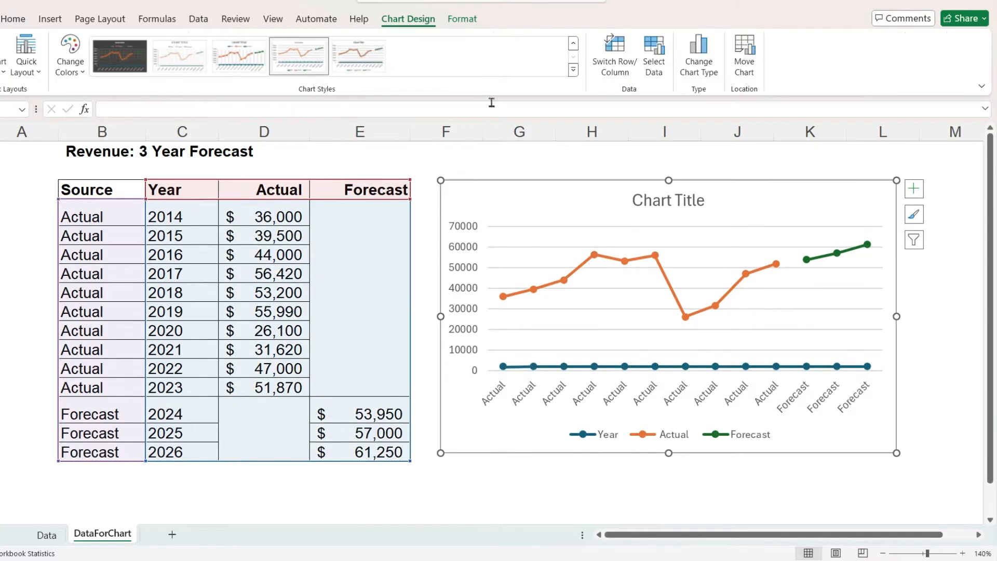
{"action": "left_click", "coordinate": [657, 74]}
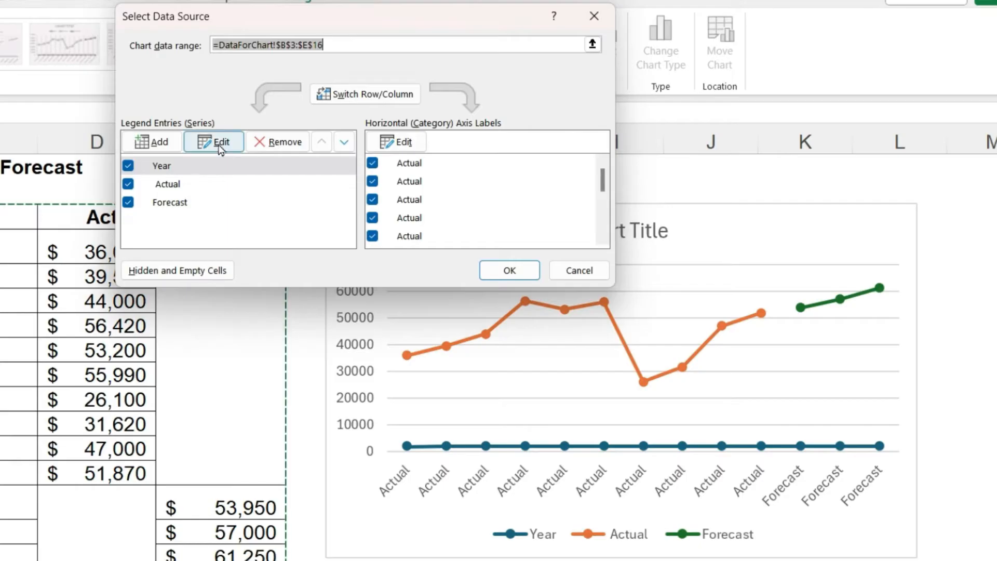
{"action": "left_click", "coordinate": [170, 173]}
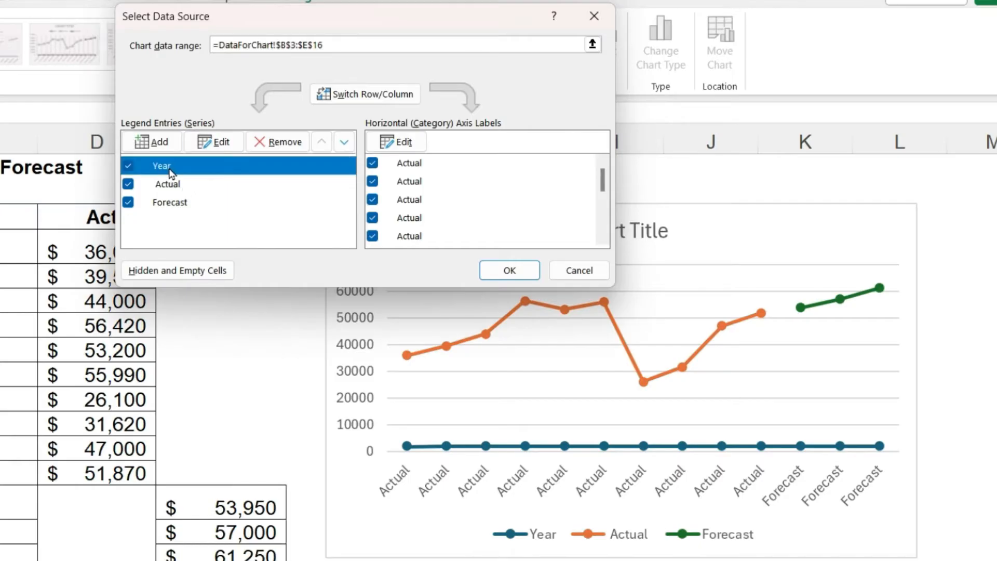
{"action": "left_click", "coordinate": [278, 144]}
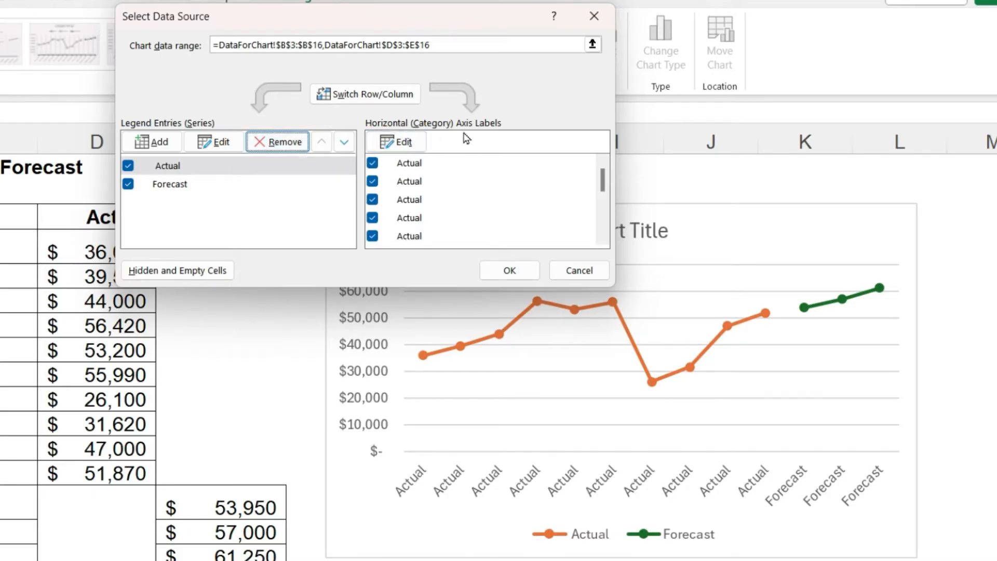
Set the chart's horizontal axis labels to the Source and Year cells B4:C16 and apply the data source changes.
{"action": "left_click", "coordinate": [410, 148]}
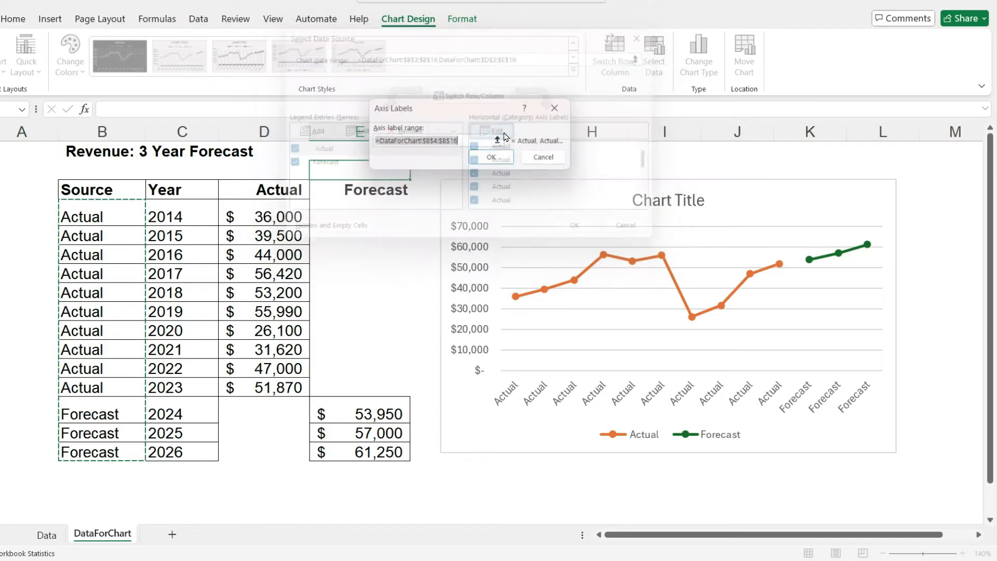
{"action": "left_click_drag", "start_coordinate": [132, 218], "coordinate": [165, 446]}
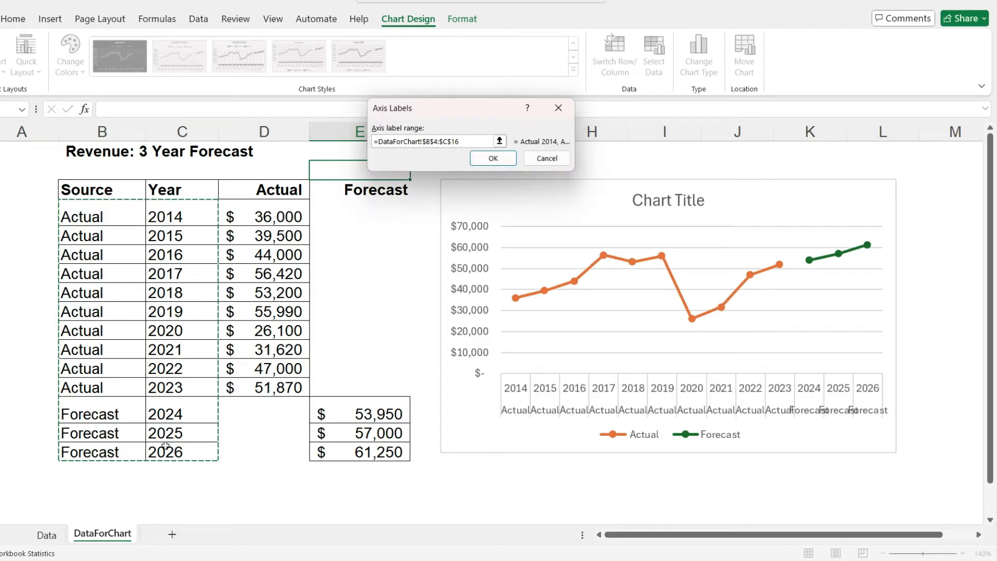
{"action": "left_click", "coordinate": [492, 158]}
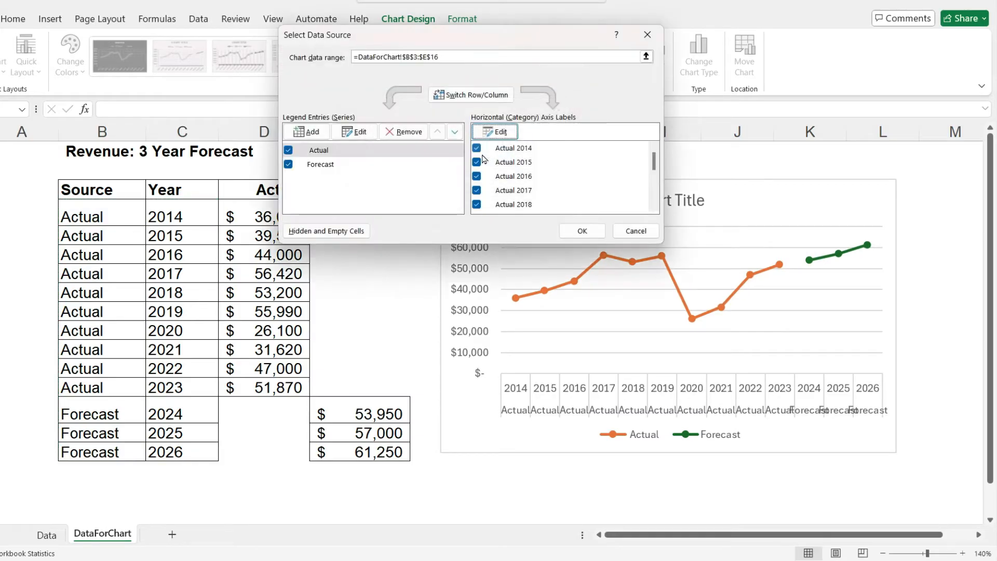
{"action": "left_click", "coordinate": [582, 231]}
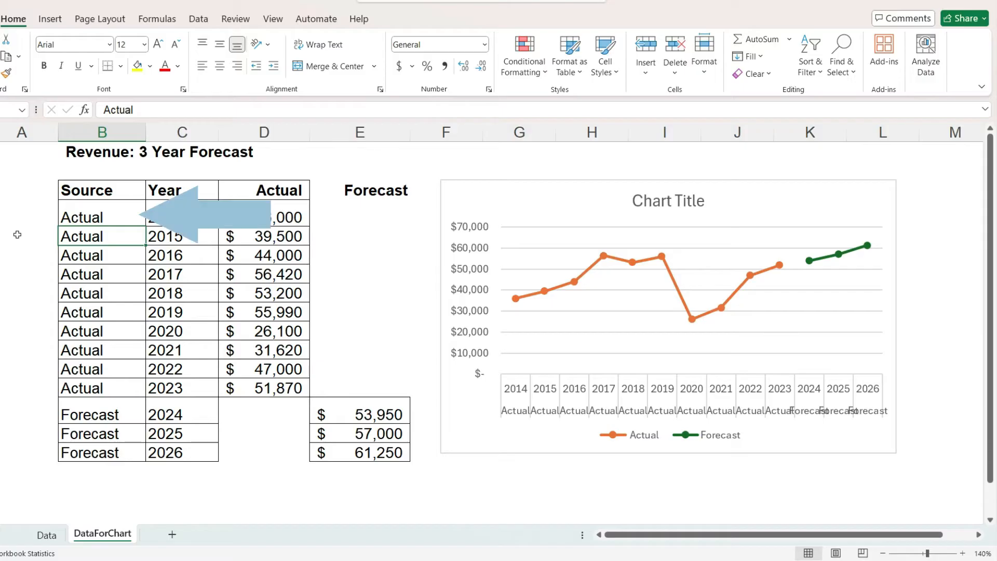
Clear the repeated Actual and Forecast entries in the Source column, keeping only the first one of each group.
{"action": "left_click_drag", "start_coordinate": [104, 236], "coordinate": [101, 389]}
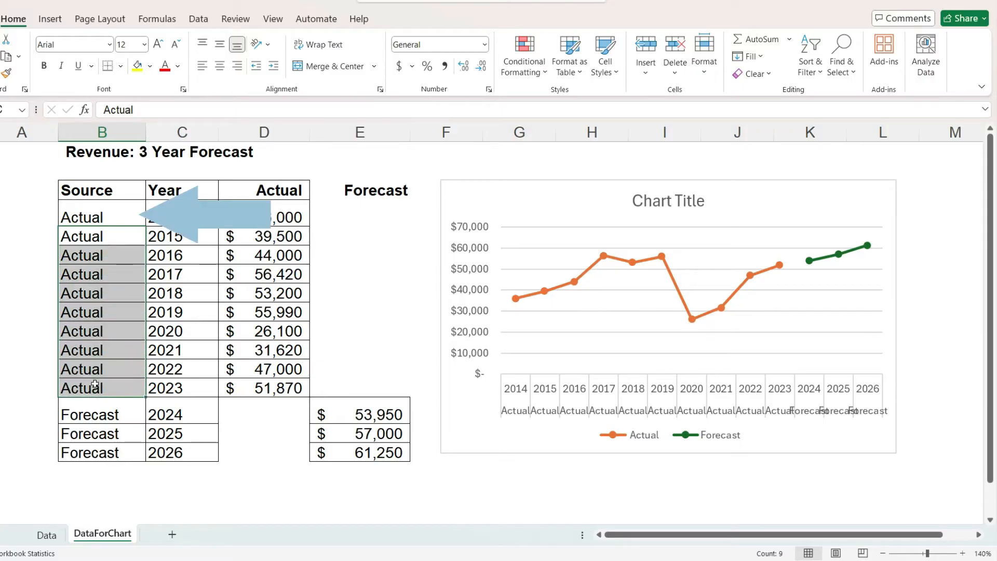
{"action": "key", "text": "Delete"}
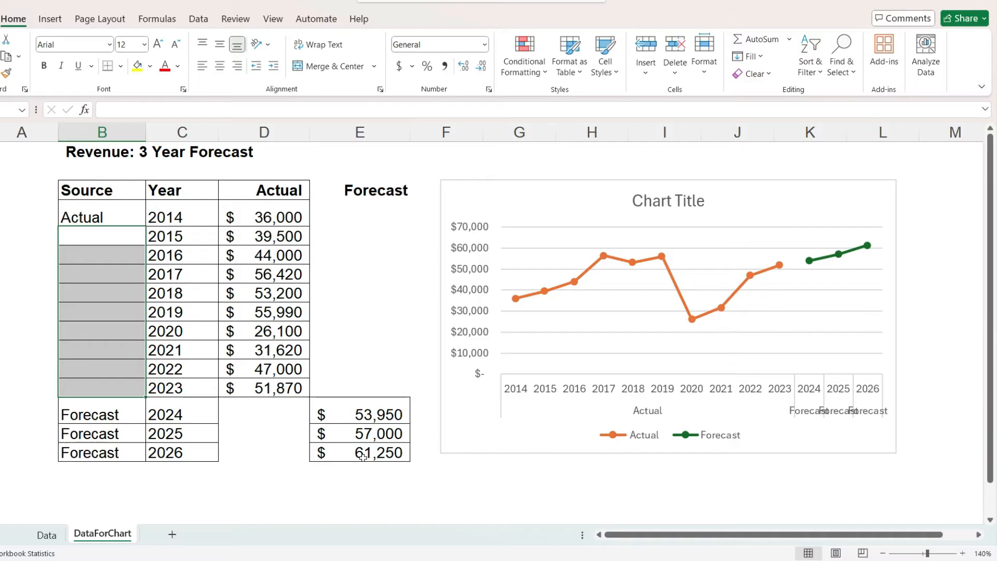
{"action": "left_click_drag", "start_coordinate": [120, 429], "coordinate": [120, 447]}
{"action": "key", "text": "Delete"}
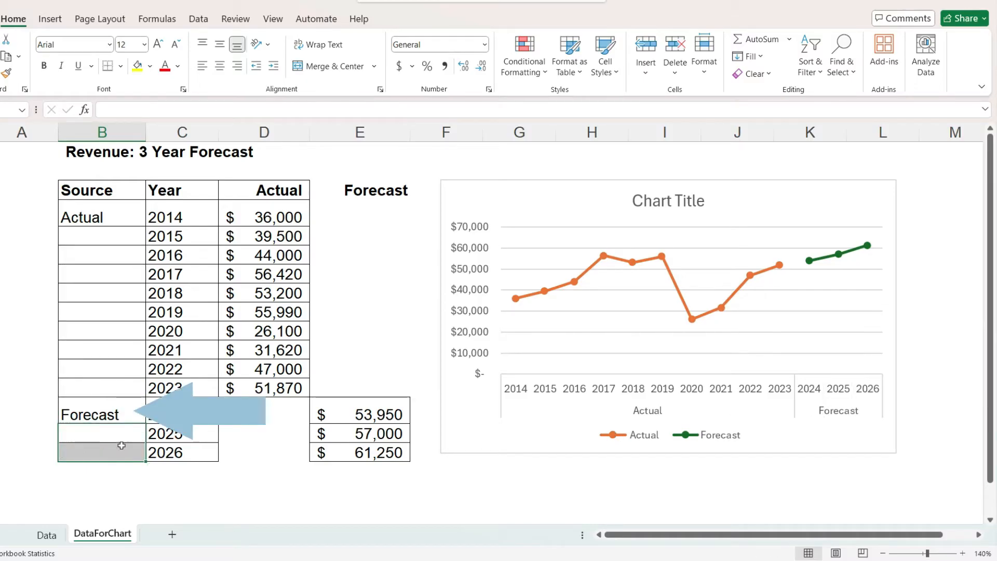
{"action": "left_click", "coordinate": [273, 131]}
{"action": "left_click", "coordinate": [345, 133]}
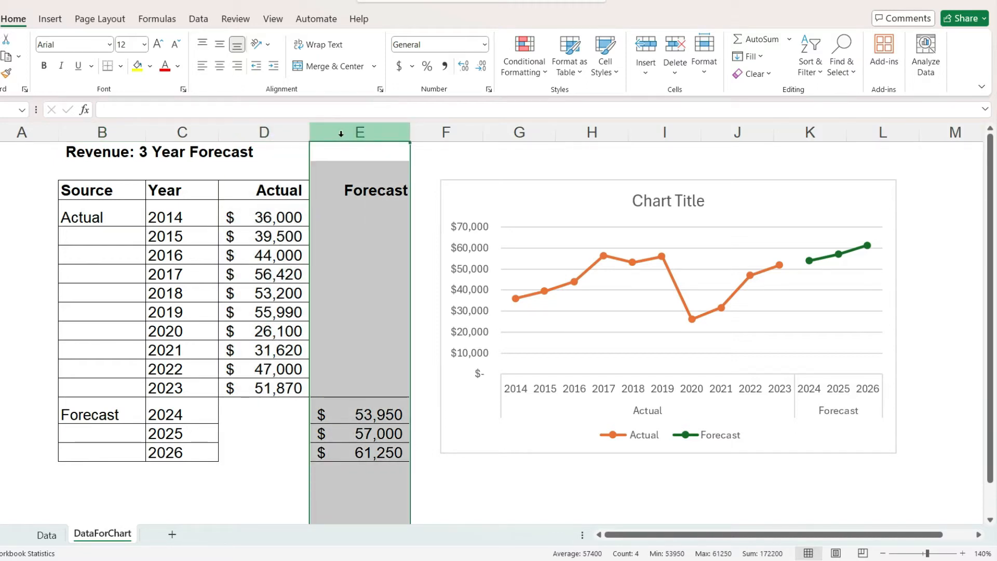
{"action": "left_click", "coordinate": [433, 165]}
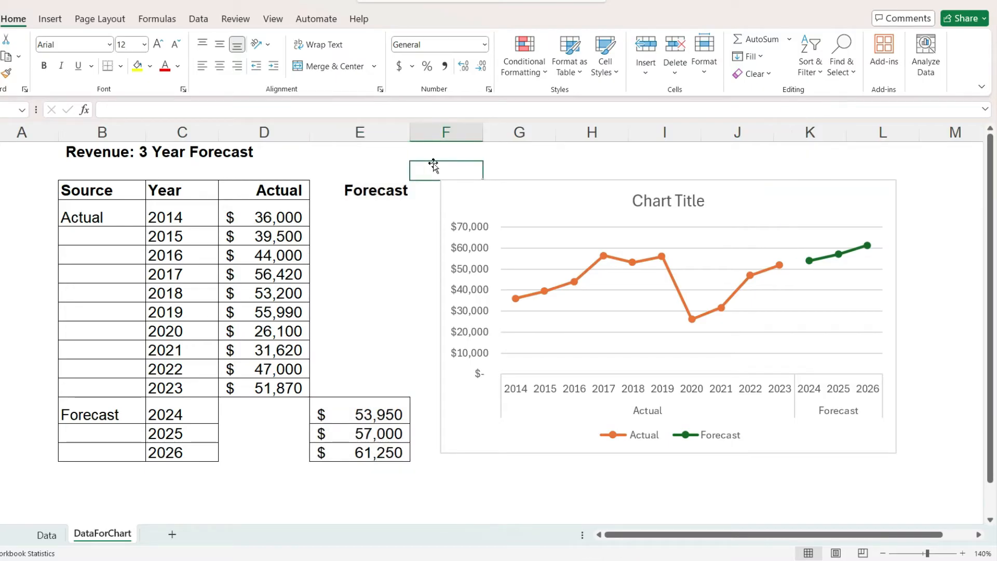
Format the Actual series with a solid line in the dark teal theme color.
{"action": "left_click", "coordinate": [612, 261]}
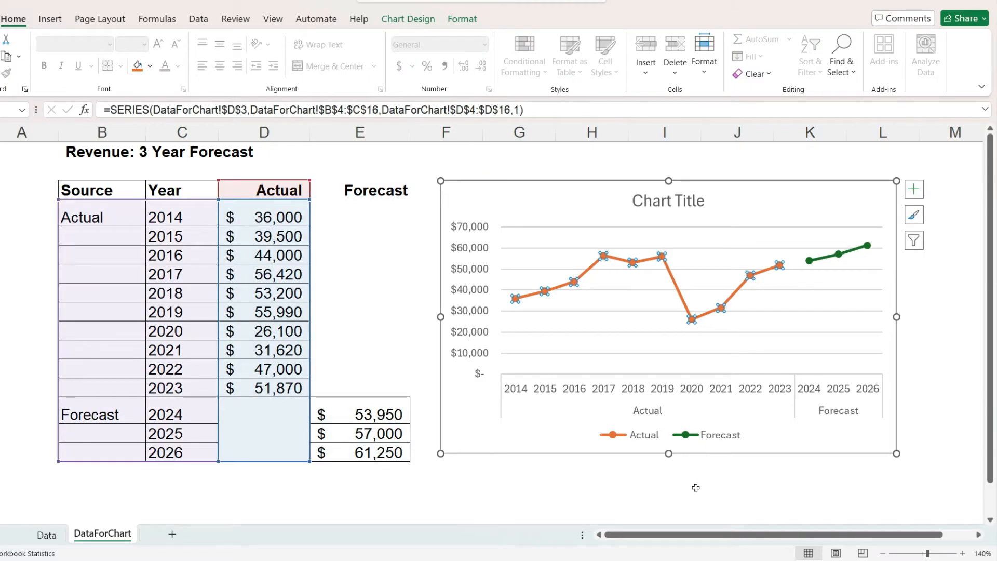
{"action": "scroll", "coordinate": [580, 259], "scroll_direction": "right", "scroll_amount": 1}
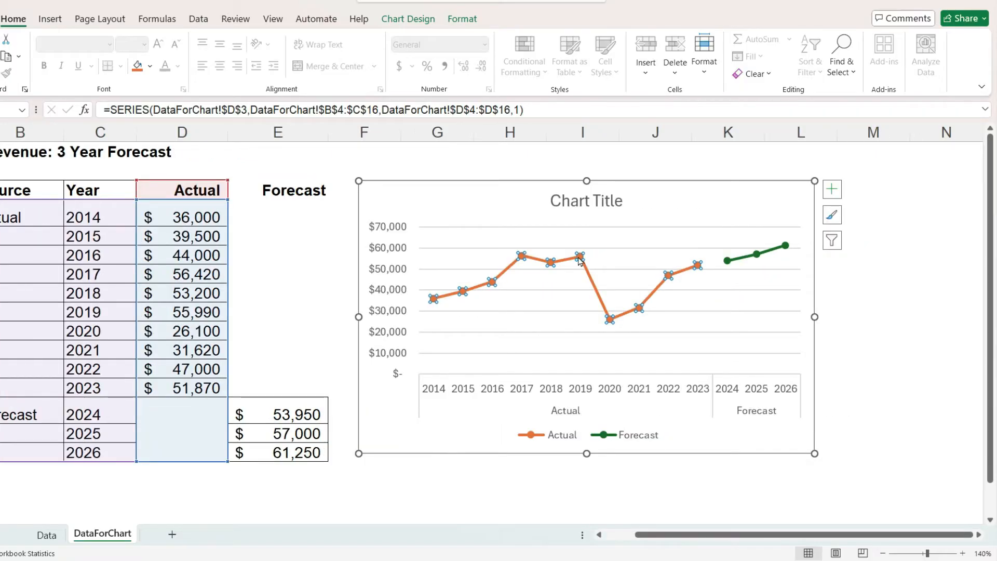
{"action": "right_click", "coordinate": [580, 259]}
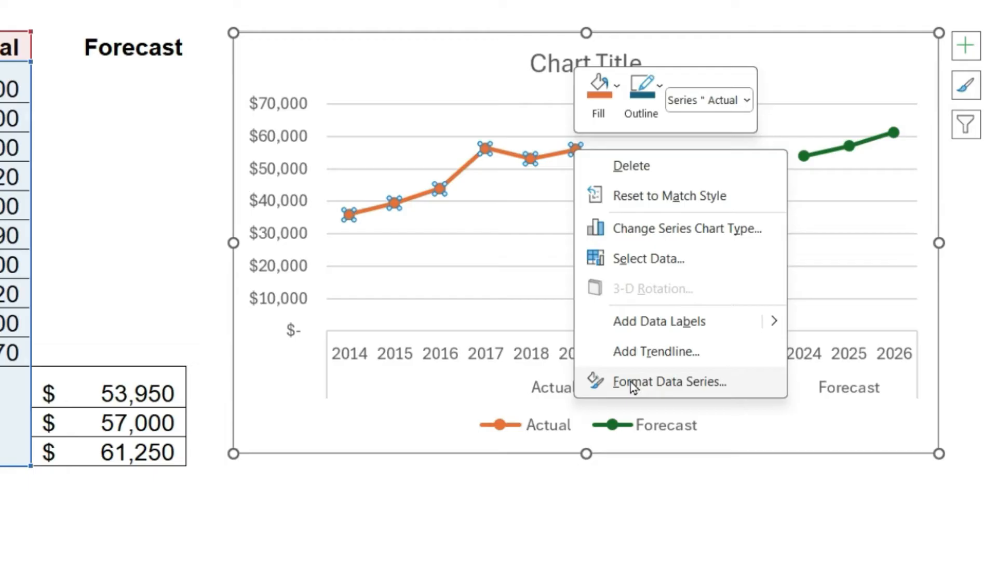
{"action": "left_click", "coordinate": [732, 382]}
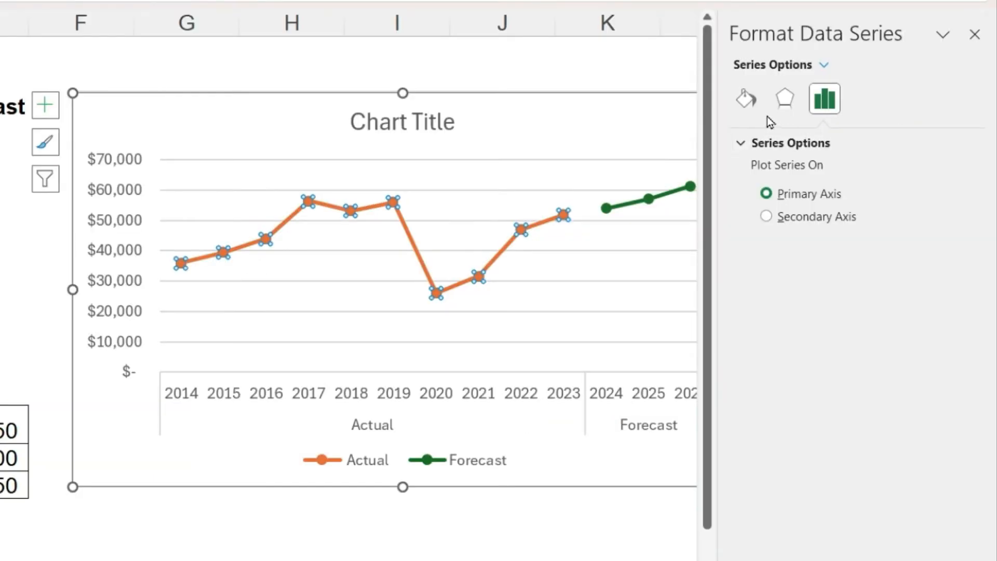
{"action": "left_click", "coordinate": [750, 104]}
{"action": "left_click", "coordinate": [750, 102]}
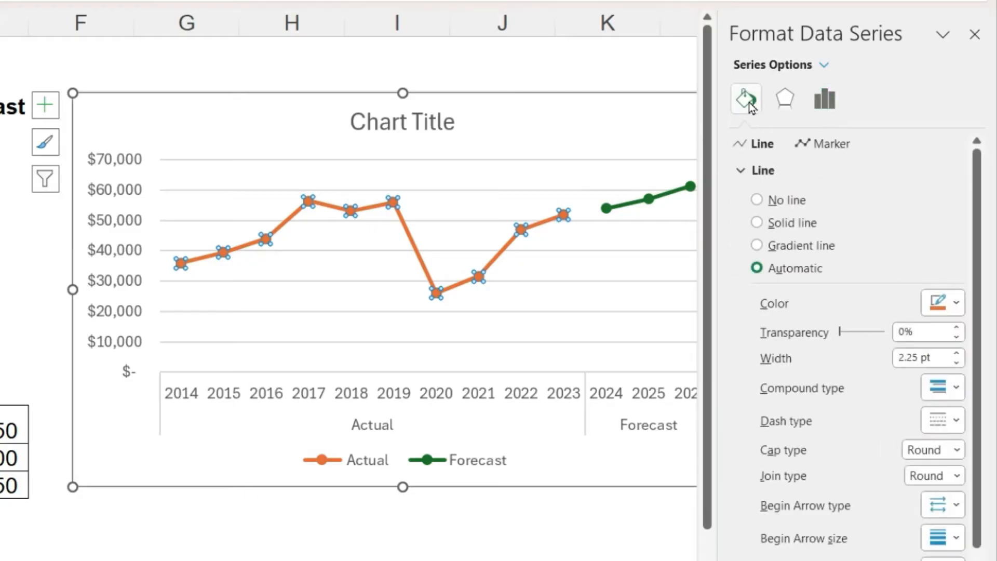
{"action": "left_click", "coordinate": [949, 305]}
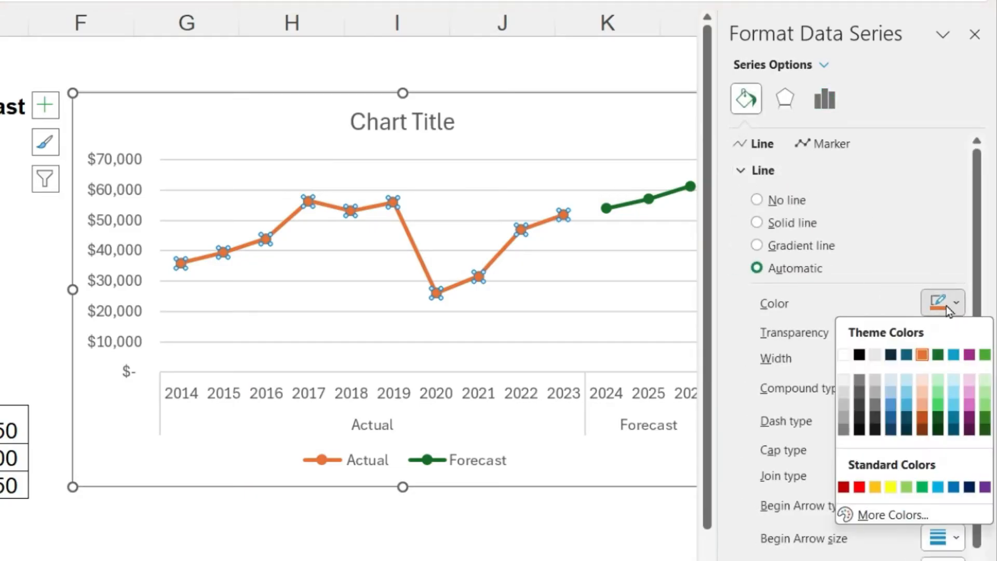
{"action": "left_click", "coordinate": [906, 354]}
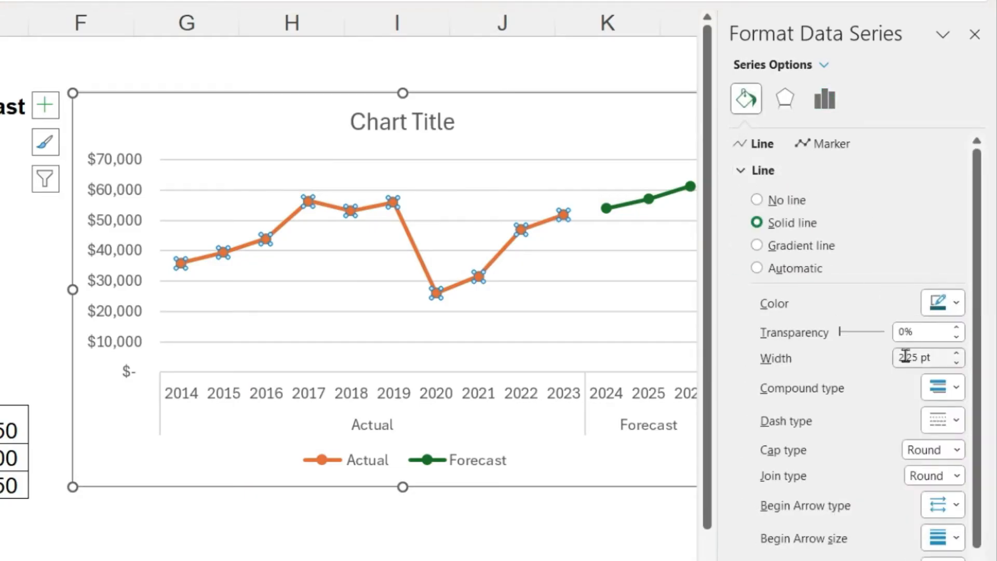
Give the Actual series built-in round markers of size 10.
{"action": "left_click", "coordinate": [826, 149]}
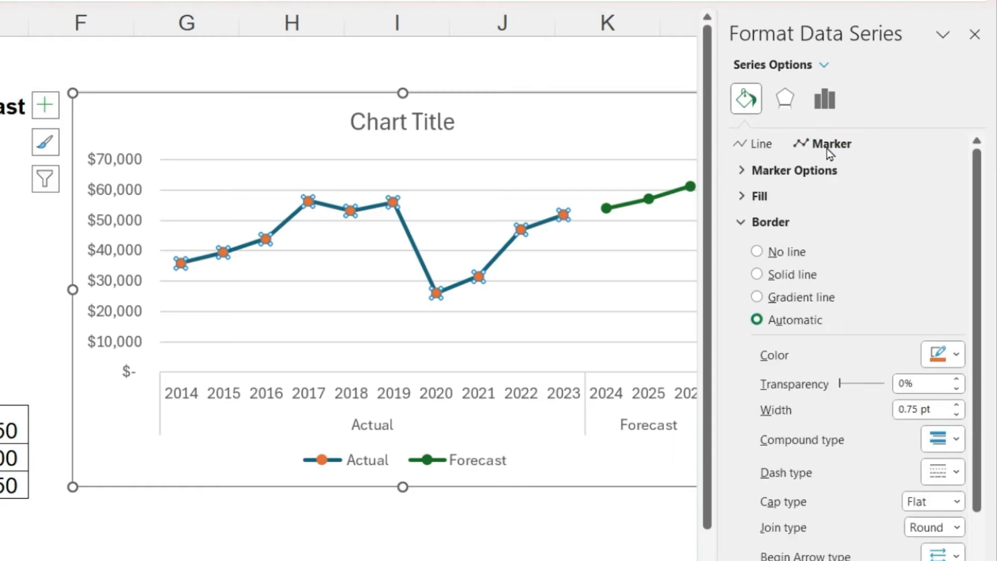
{"action": "left_click", "coordinate": [743, 172]}
{"action": "left_click", "coordinate": [757, 243]}
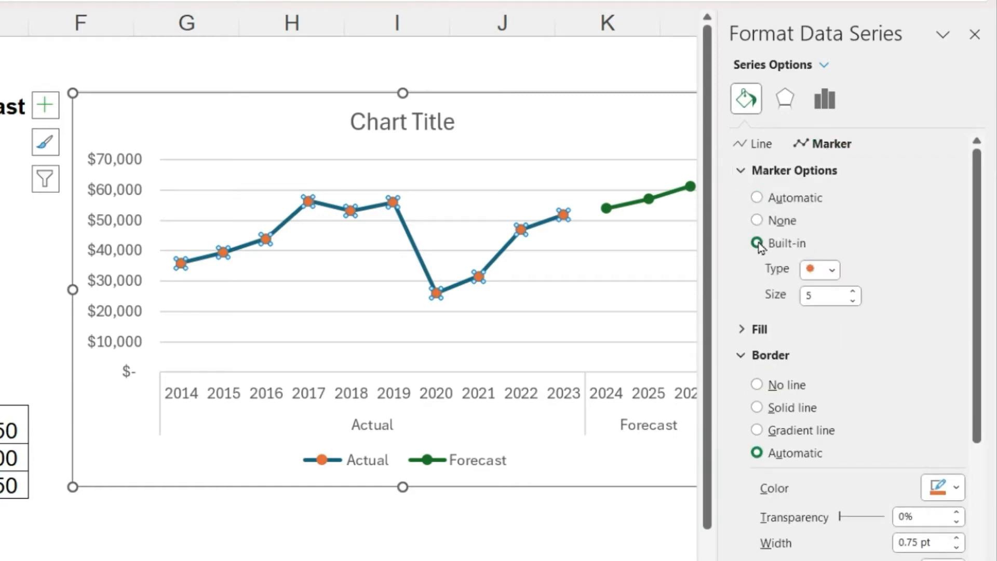
{"action": "left_click", "coordinate": [853, 292]}
{"action": "left_click", "coordinate": [852, 292]}
{"action": "left_click", "coordinate": [852, 292]}
{"action": "left_click", "coordinate": [852, 291]}
{"action": "left_click", "coordinate": [852, 292]}
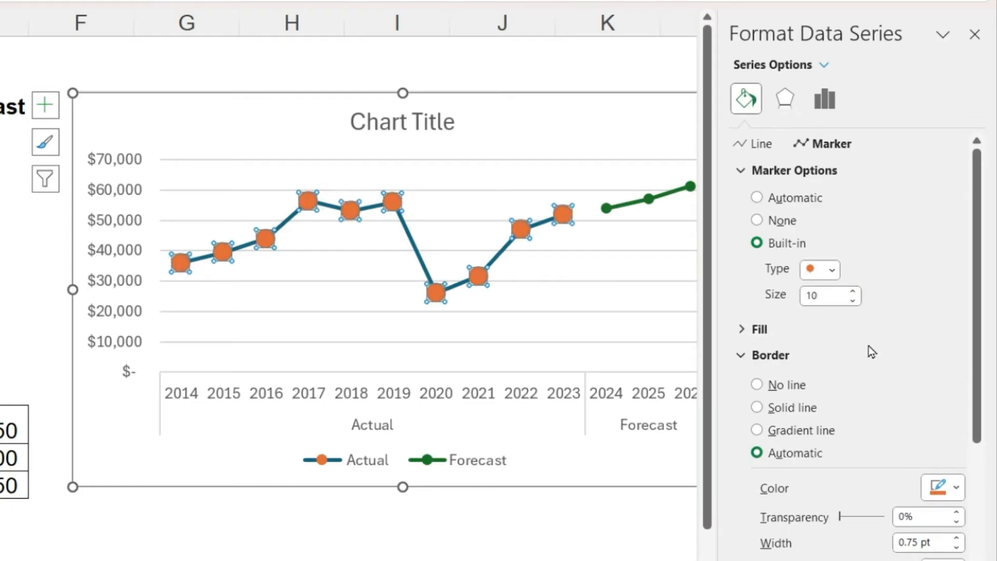
Fill the Actual series markers with the dark teal theme color and remove their border line.
{"action": "left_click", "coordinate": [760, 330]}
{"action": "scroll", "coordinate": [845, 347], "scroll_direction": "down", "scroll_amount": 3}
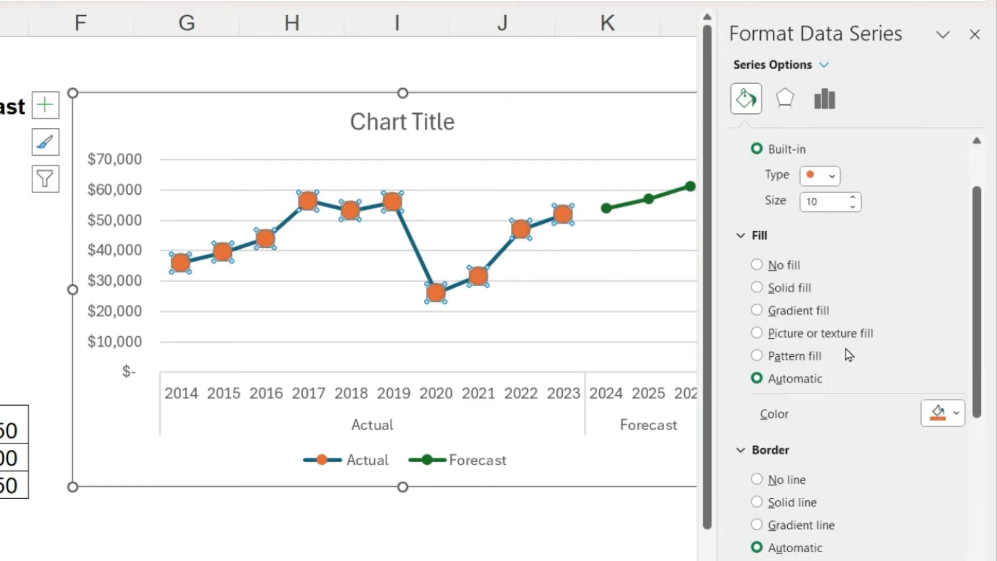
{"action": "left_click", "coordinate": [954, 412]}
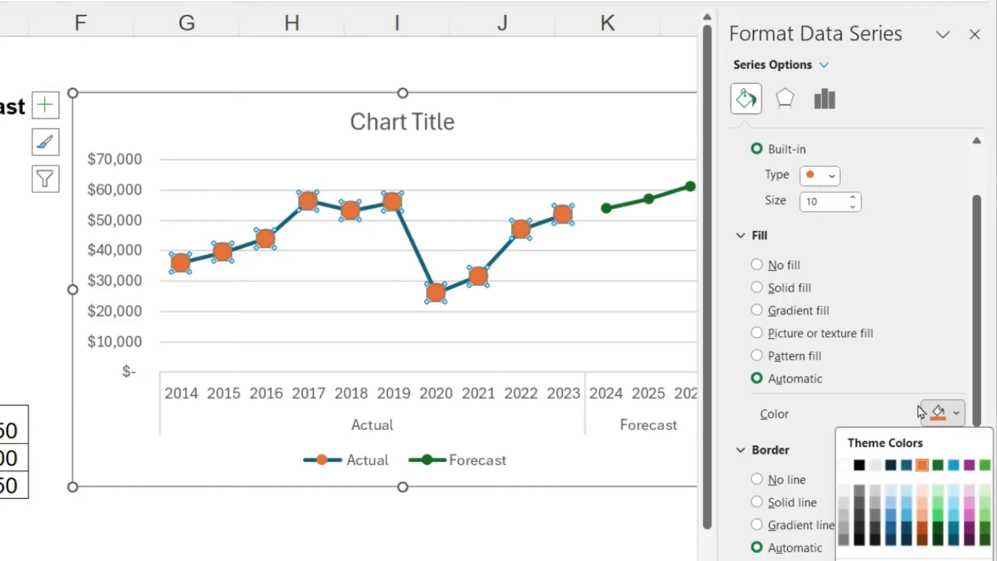
{"action": "left_click", "coordinate": [906, 463]}
{"action": "scroll", "coordinate": [879, 418], "scroll_direction": "down", "scroll_amount": 5}
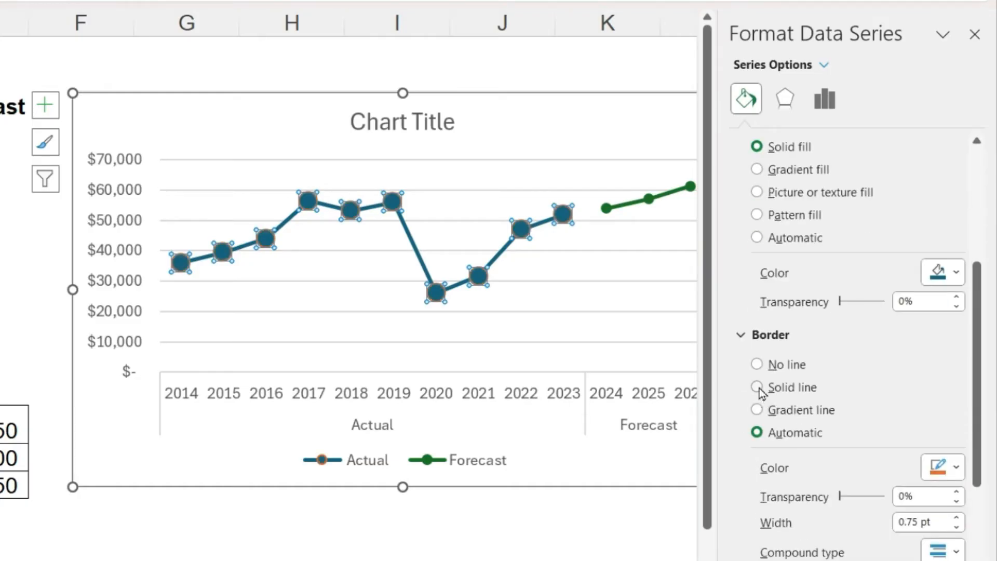
{"action": "left_click", "coordinate": [757, 365]}
{"action": "scroll", "coordinate": [758, 367], "scroll_direction": "up", "scroll_amount": 5}
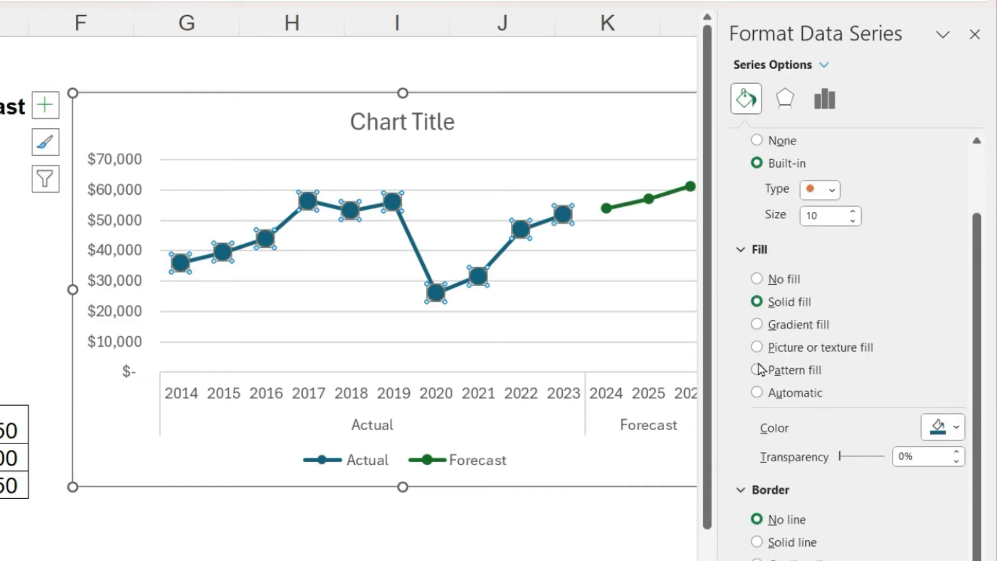
Give the Forecast series built-in square markers of size 10.
{"action": "left_click", "coordinate": [627, 206]}
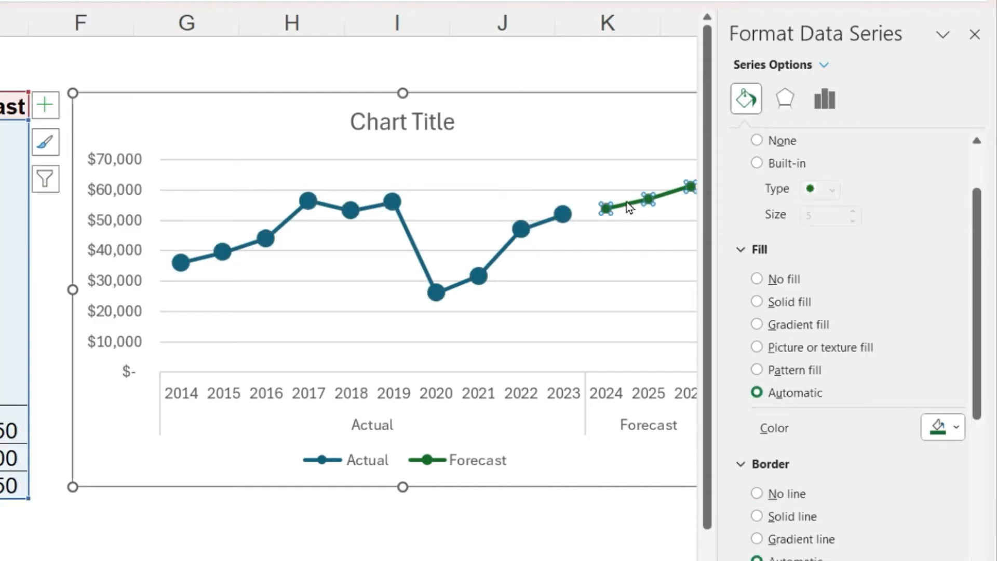
{"action": "scroll", "coordinate": [870, 196], "scroll_direction": "up", "scroll_amount": 2}
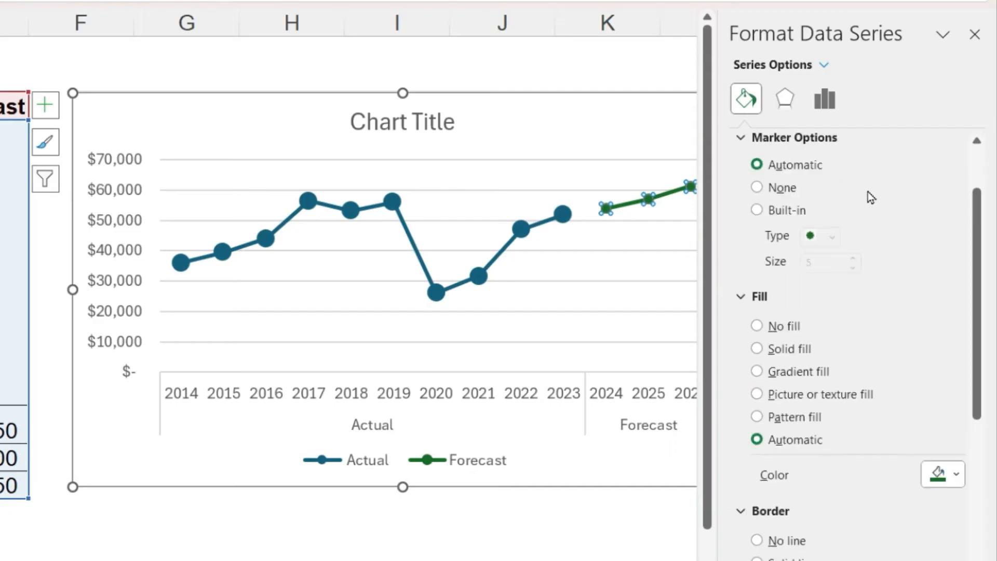
{"action": "scroll", "coordinate": [871, 197], "scroll_direction": "up", "scroll_amount": 1}
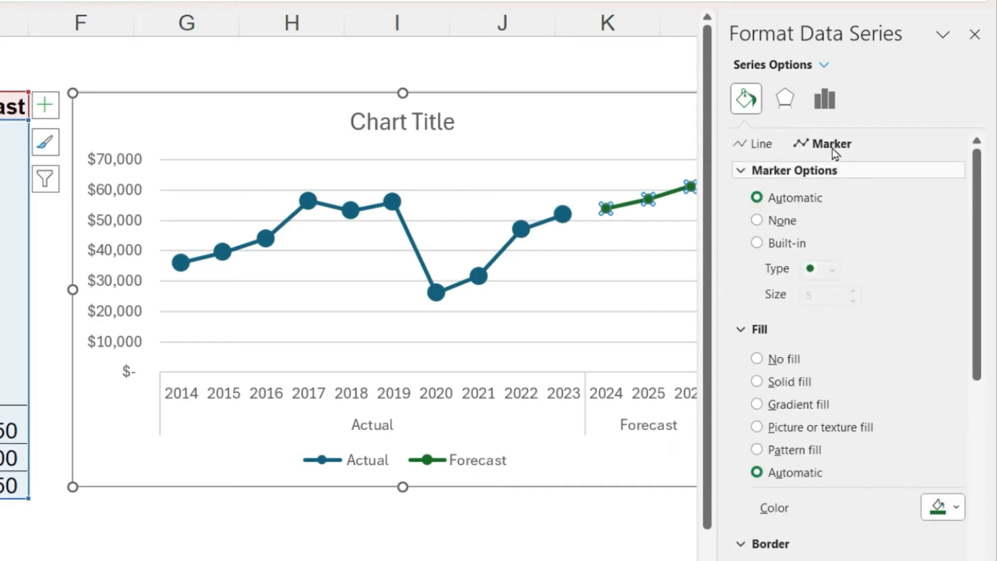
{"action": "left_click", "coordinate": [756, 243]}
{"action": "left_click", "coordinate": [832, 270]}
{"action": "left_click", "coordinate": [825, 290]}
{"action": "left_click", "coordinate": [852, 291]}
{"action": "left_click", "coordinate": [852, 292]}
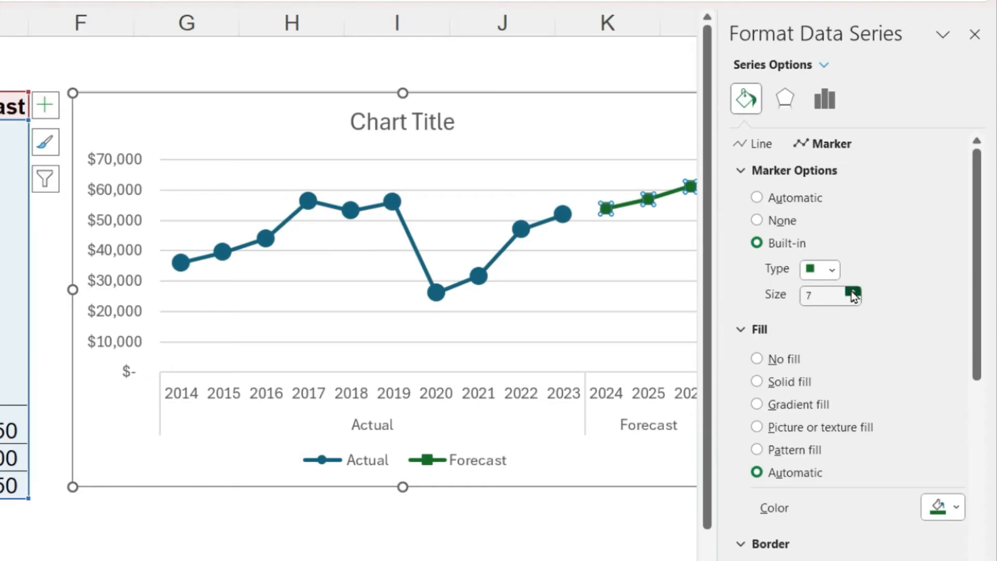
{"action": "left_click", "coordinate": [852, 292]}
{"action": "left_click", "coordinate": [852, 291]}
{"action": "left_click", "coordinate": [852, 292]}
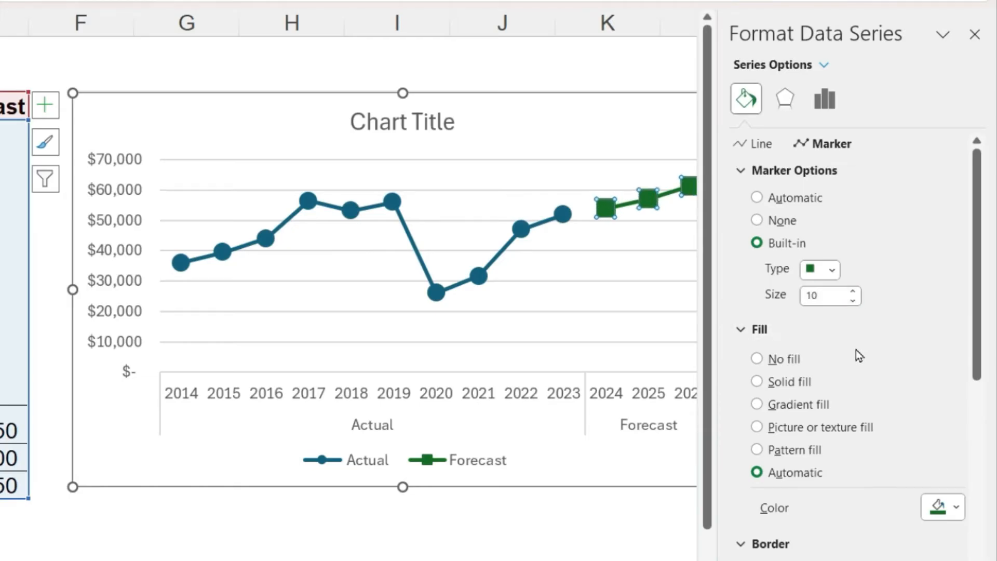
Fill the Forecast series markers with a light green theme shade and remove their border line.
{"action": "scroll", "coordinate": [771, 382], "scroll_direction": "down", "scroll_amount": 4}
{"action": "left_click", "coordinate": [956, 320]}
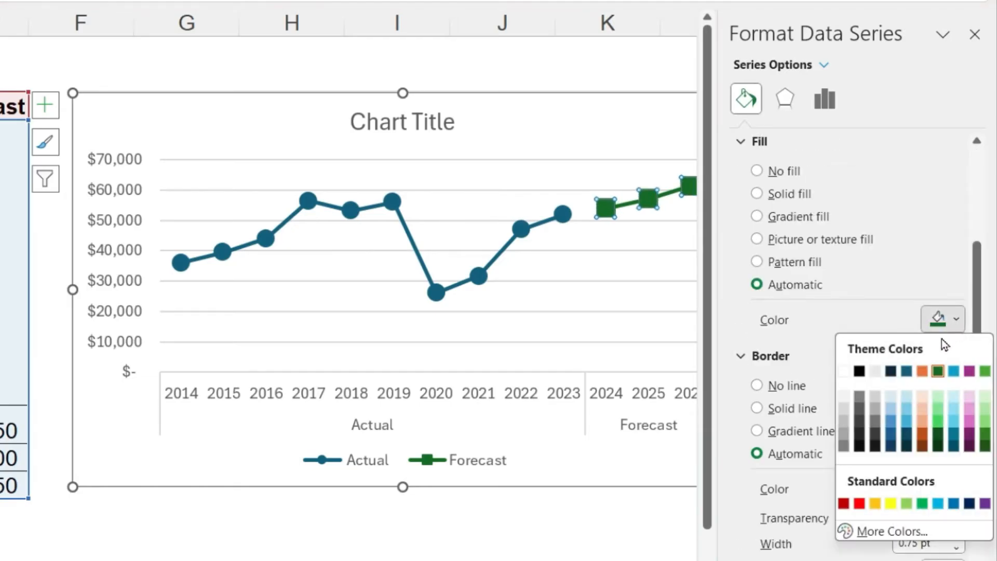
{"action": "left_click", "coordinate": [936, 409]}
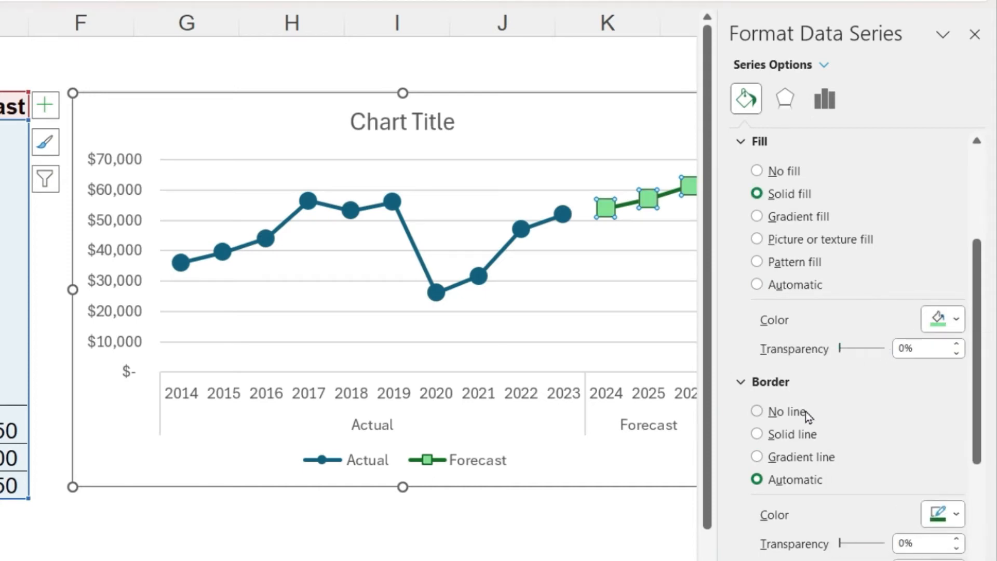
{"action": "left_click", "coordinate": [756, 411]}
{"action": "scroll", "coordinate": [758, 413], "scroll_direction": "up", "scroll_amount": 4}
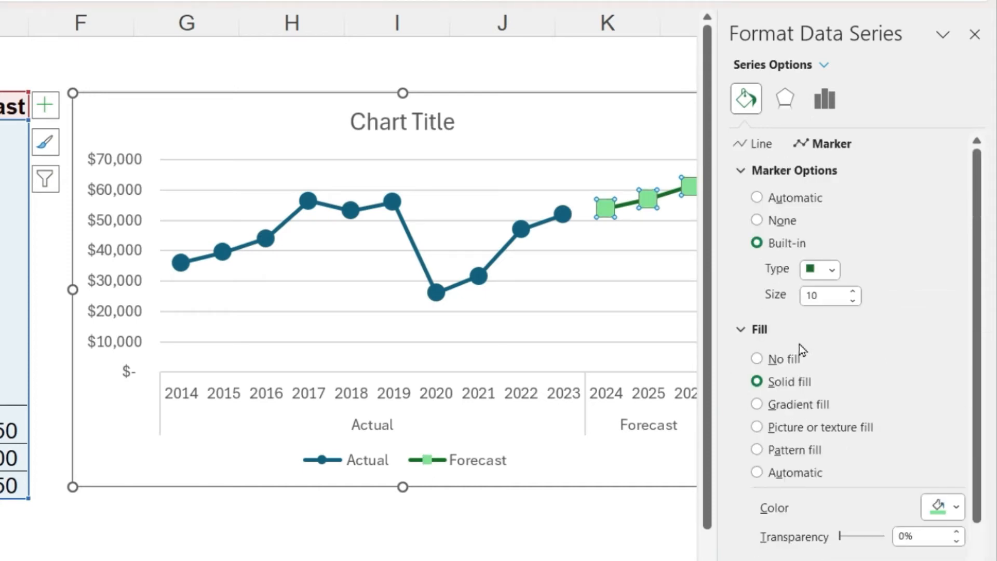
Format the Forecast series line in the same light green theme shade with a dashed pattern.
{"action": "left_click", "coordinate": [761, 145]}
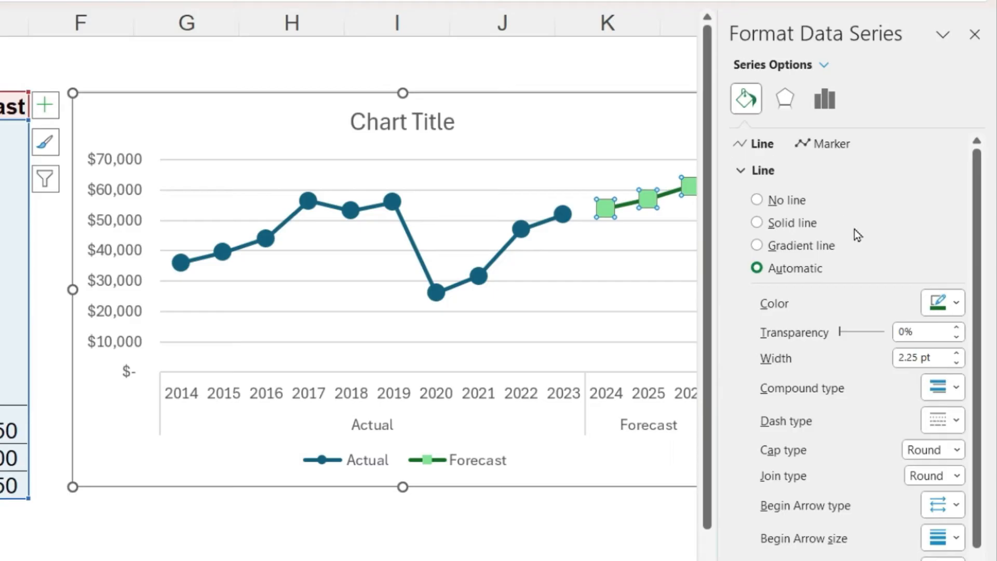
{"action": "left_click", "coordinate": [958, 305]}
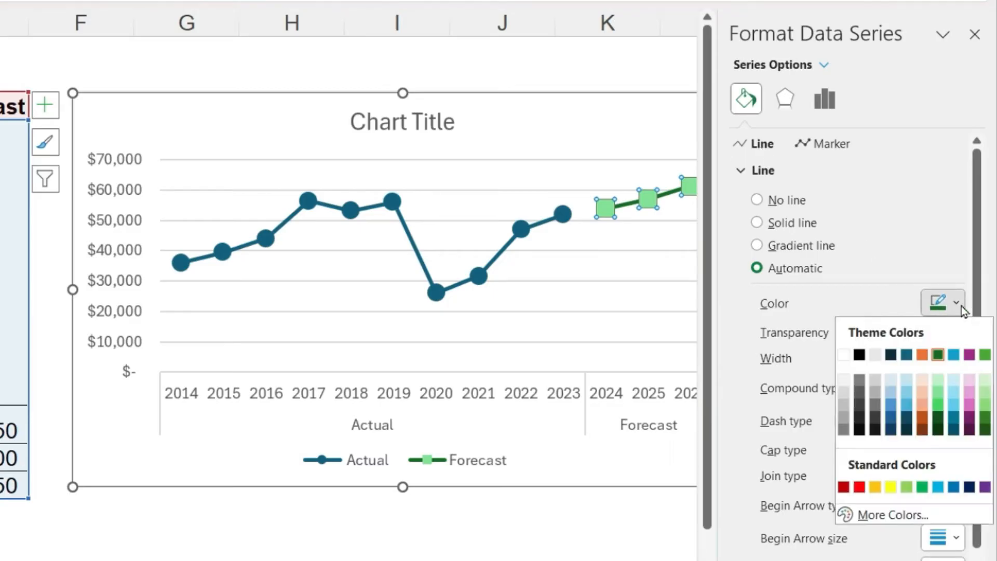
{"action": "left_click", "coordinate": [936, 383]}
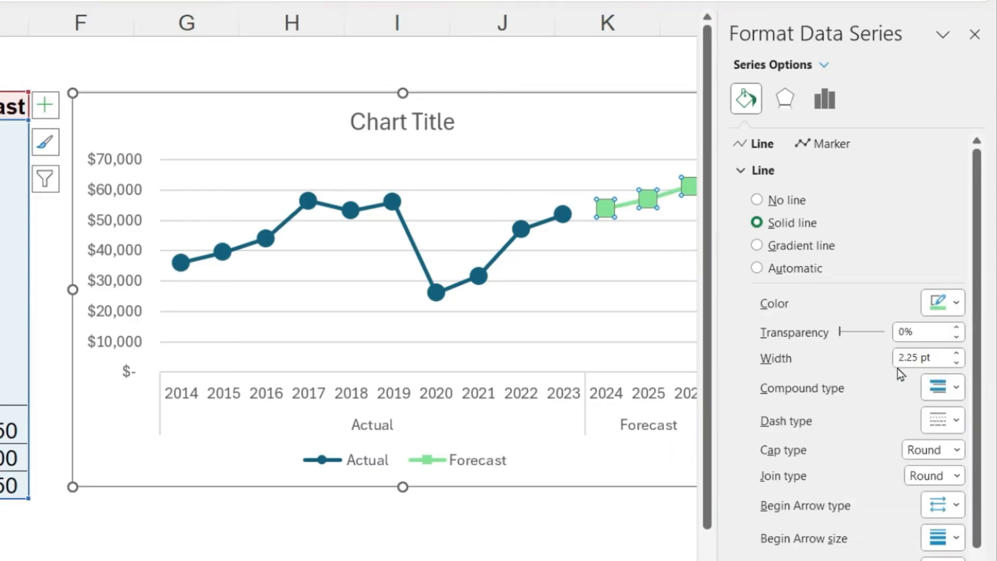
{"action": "scroll", "coordinate": [872, 371], "scroll_direction": "down", "scroll_amount": 1}
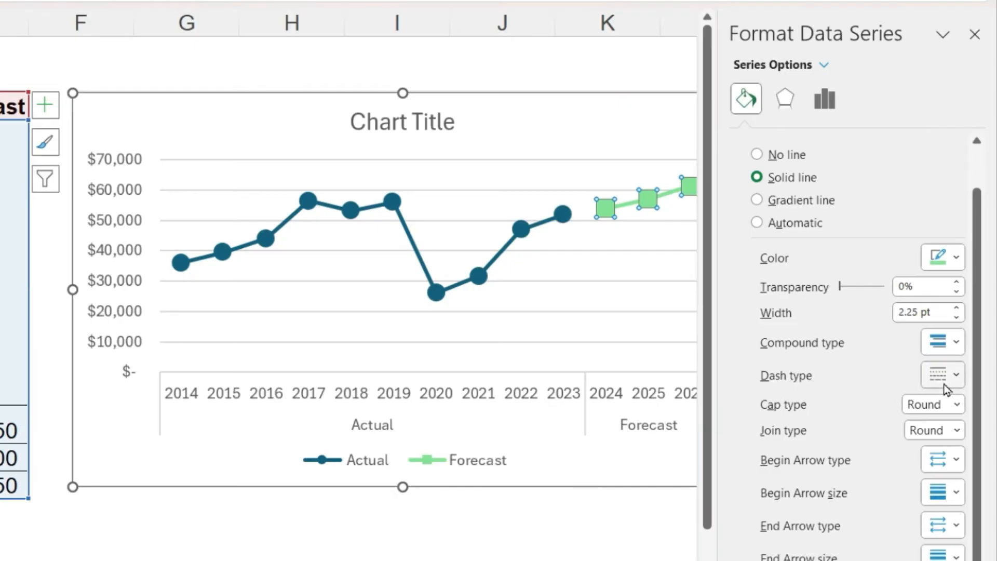
{"action": "left_click", "coordinate": [956, 379]}
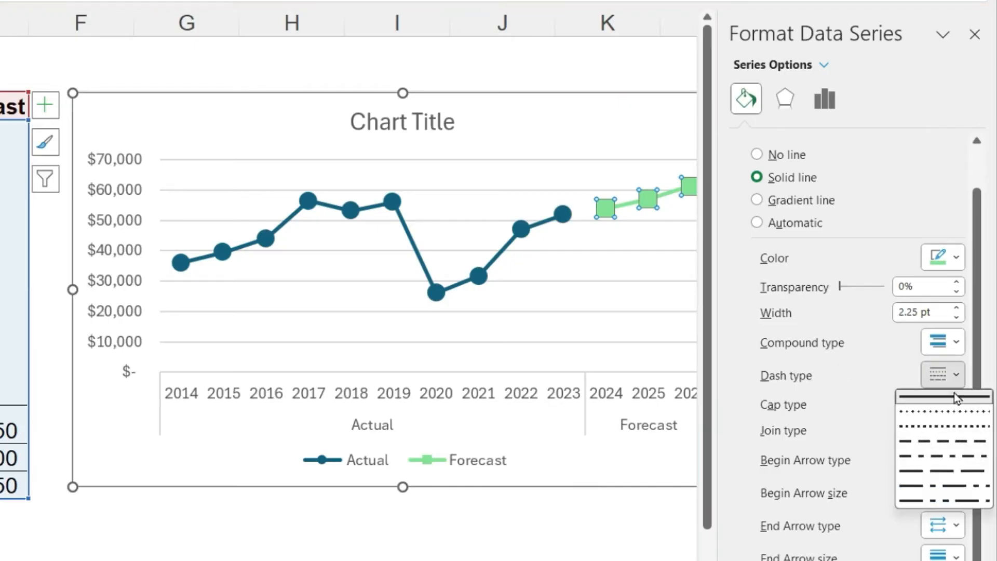
{"action": "left_click", "coordinate": [949, 427]}
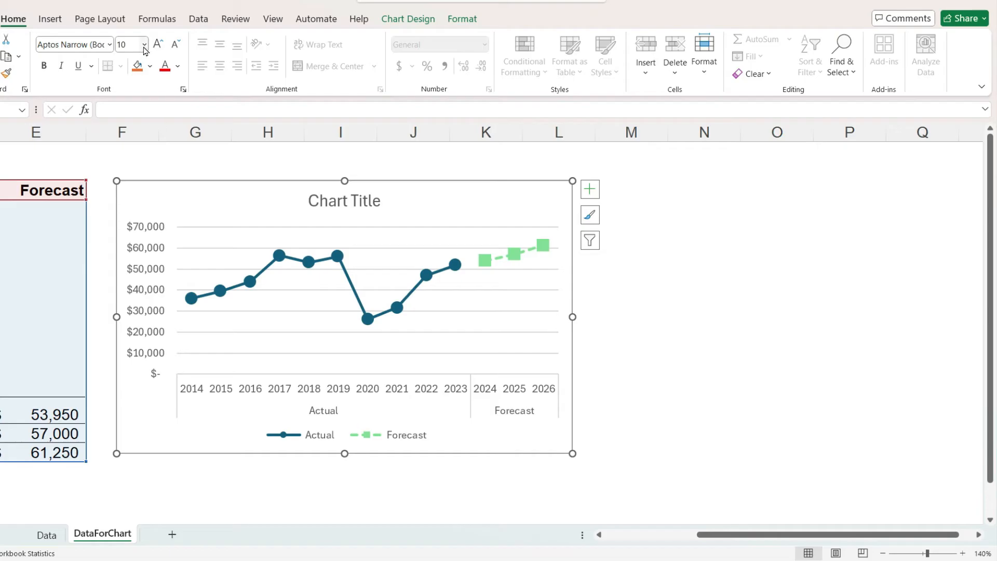
Set the chart's text to font size 12 and position the legend at the top of the chart.
{"action": "left_click", "coordinate": [144, 44]}
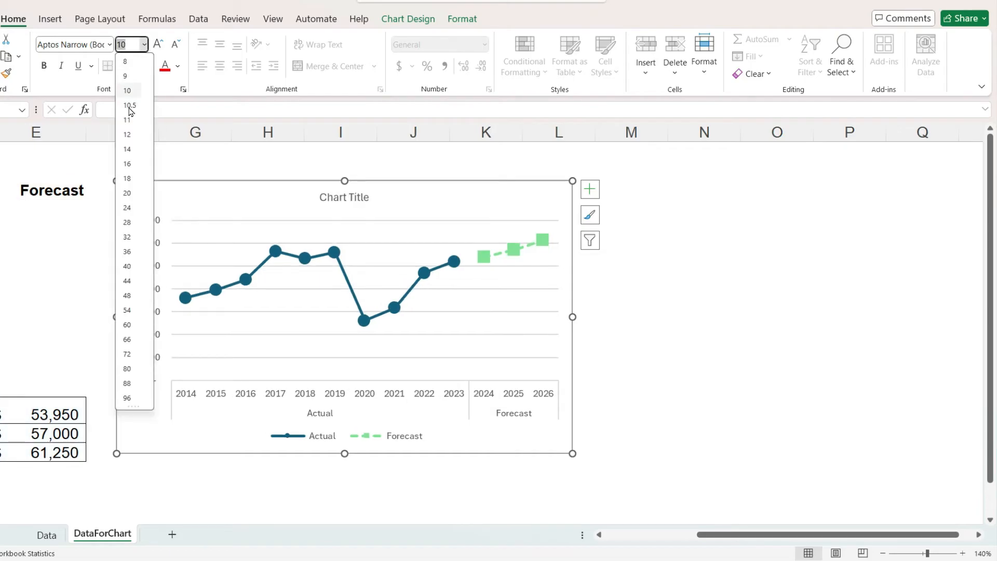
{"action": "left_click", "coordinate": [128, 136]}
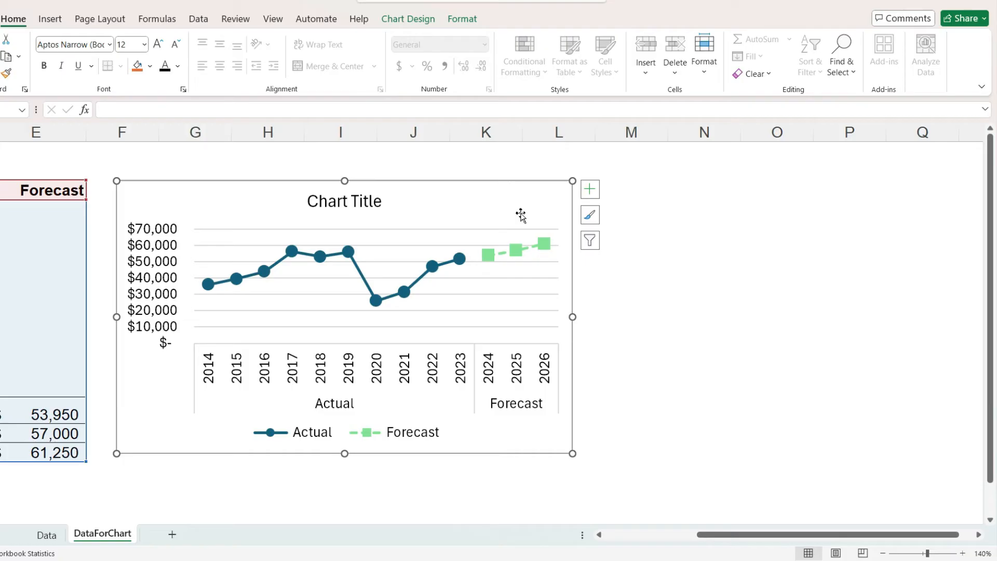
{"action": "left_click", "coordinate": [594, 193]}
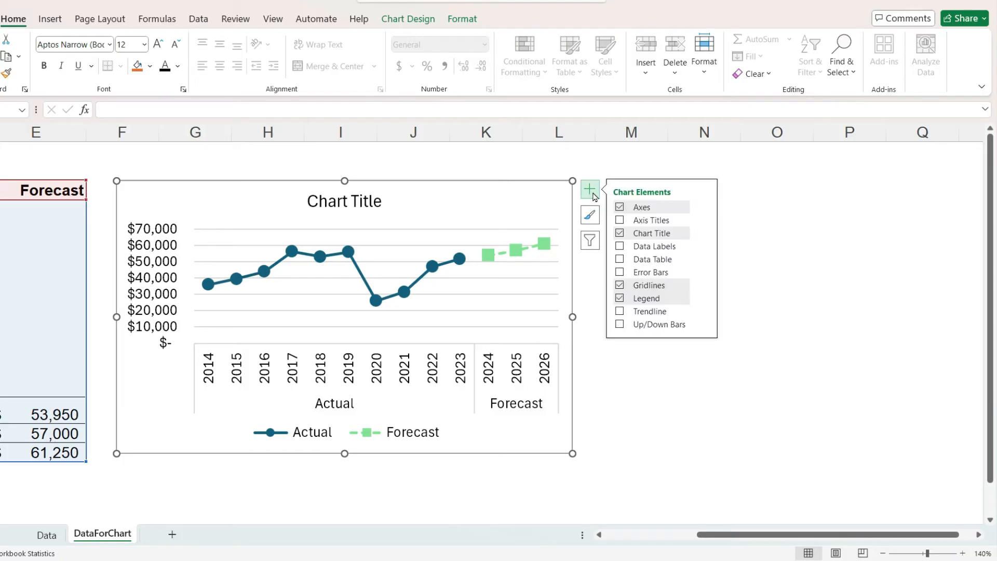
{"action": "left_click", "coordinate": [704, 300]}
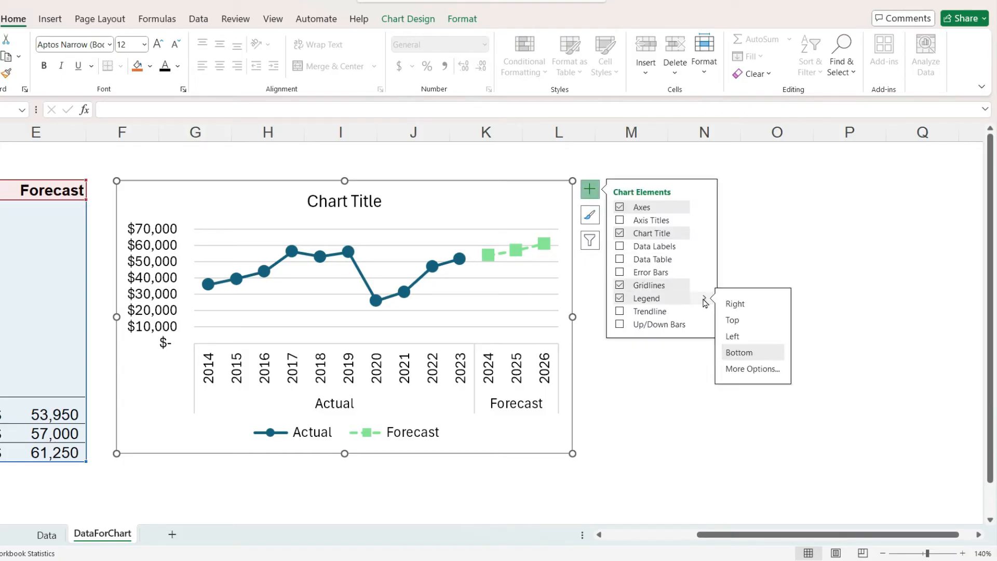
{"action": "left_click", "coordinate": [731, 321]}
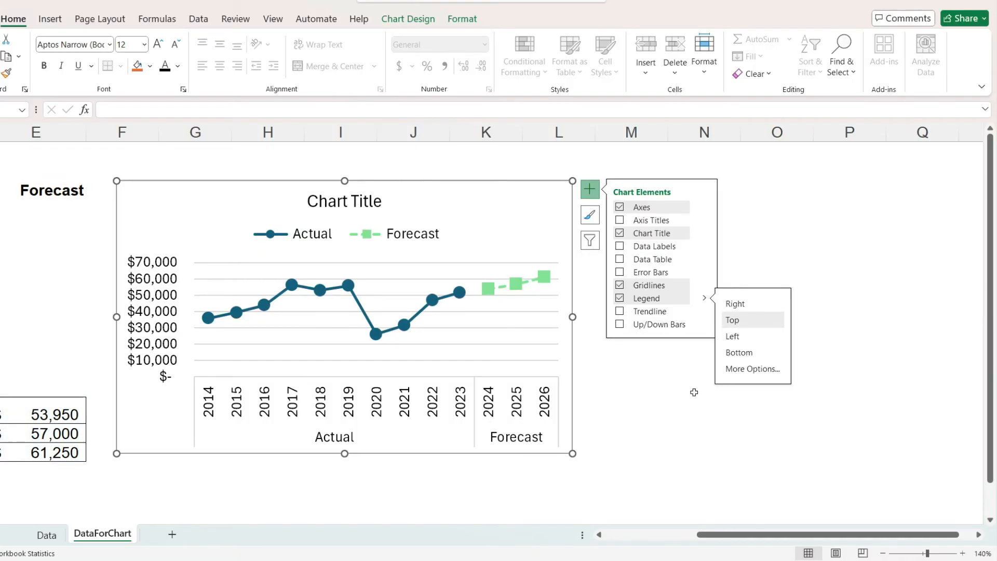
{"action": "left_click", "coordinate": [634, 415]}
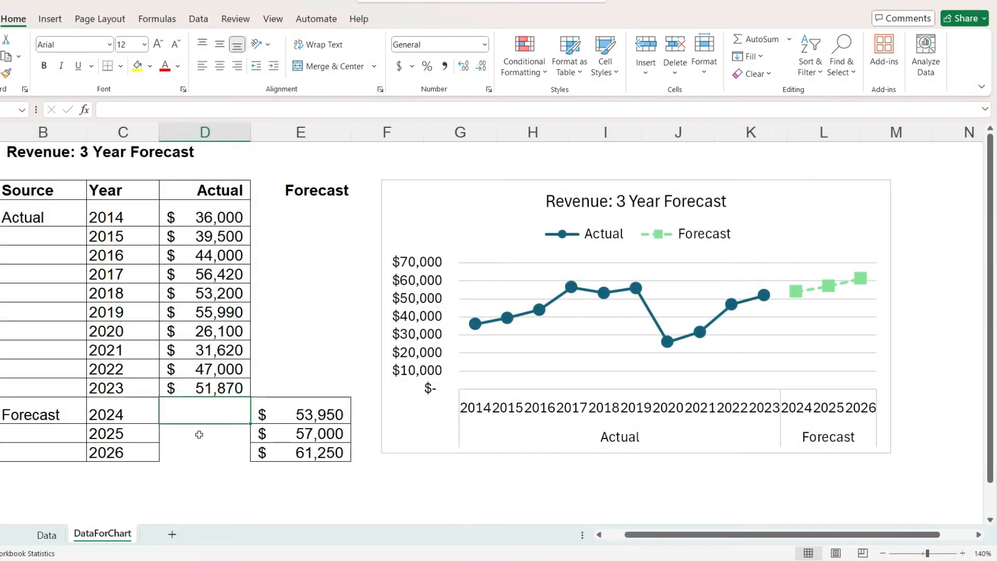
Enter 30,000 as the 2024 value in the Actual column.
{"action": "left_click", "coordinate": [202, 133]}
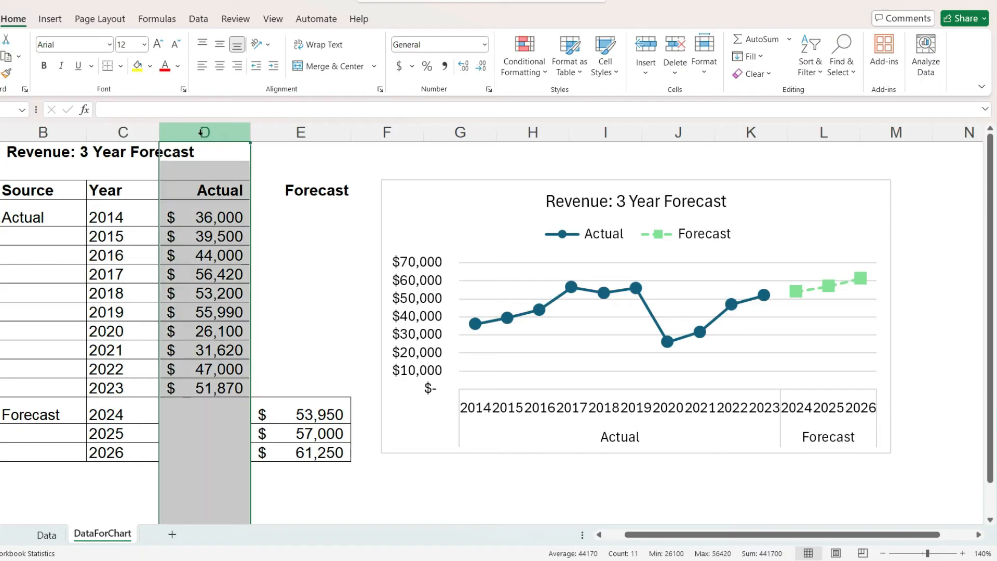
{"action": "left_click", "coordinate": [227, 408]}
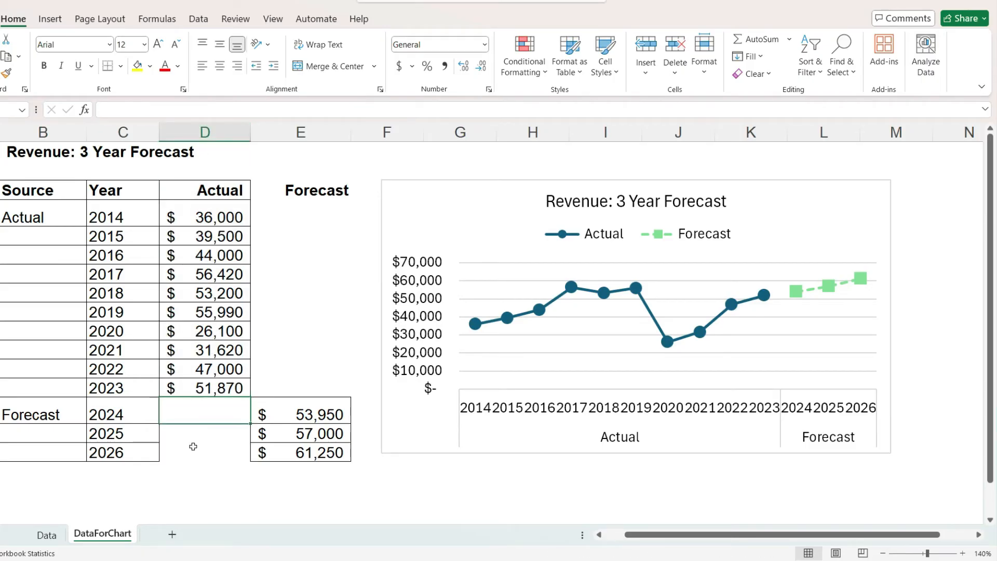
{"action": "type", "text": "30,"}
{"action": "type", "text": "0000"}
{"action": "key", "text": "Return"}
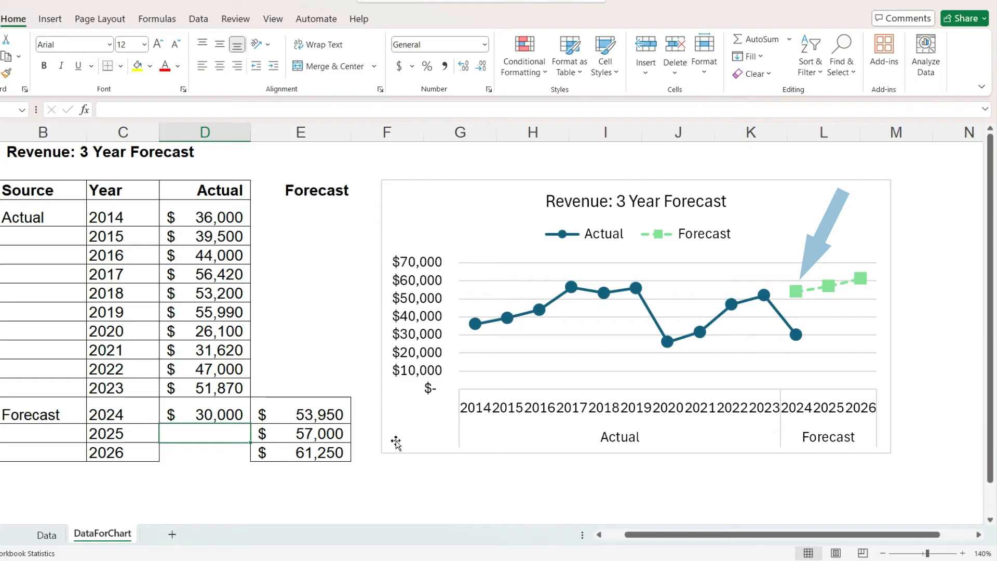
Copy the 2024 Forecast value into the 2024 cell of the Actual column to connect the two chart lines.
{"action": "left_click", "coordinate": [332, 416]}
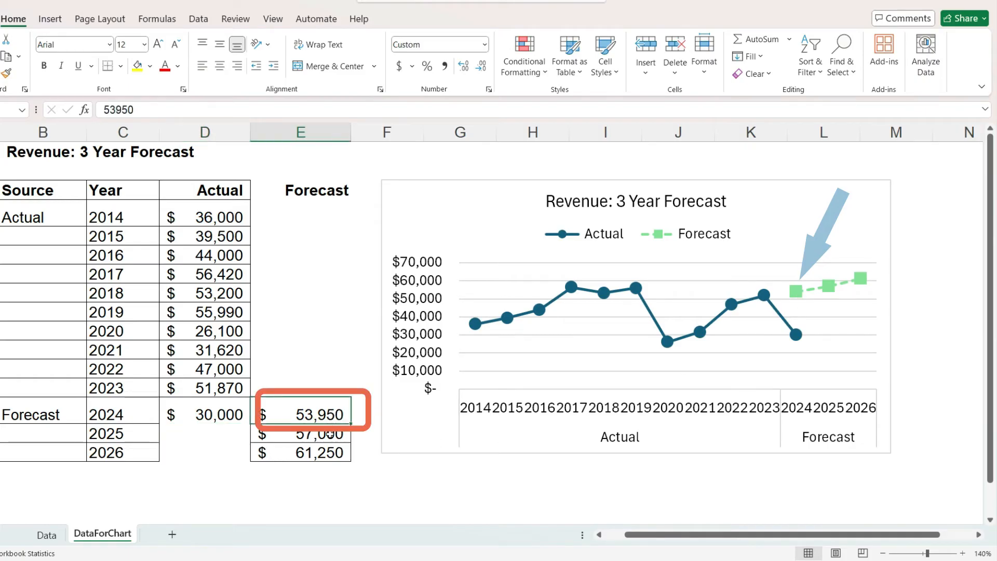
{"action": "key", "text": "Left"}
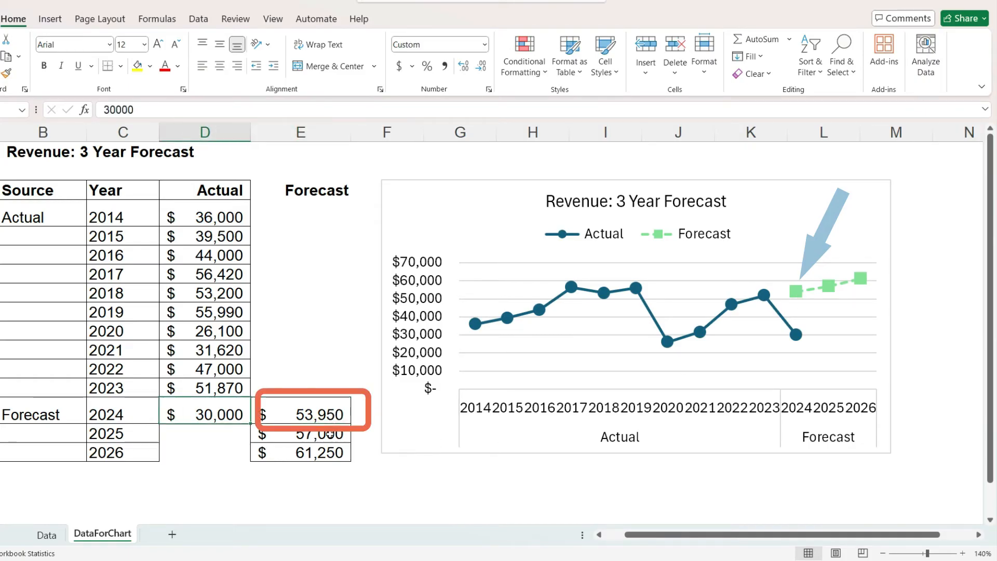
{"action": "key", "text": "Right"}
{"action": "key", "text": "ctrl+c"}
{"action": "key", "text": "Left"}
{"action": "key", "text": "ctrl+v"}
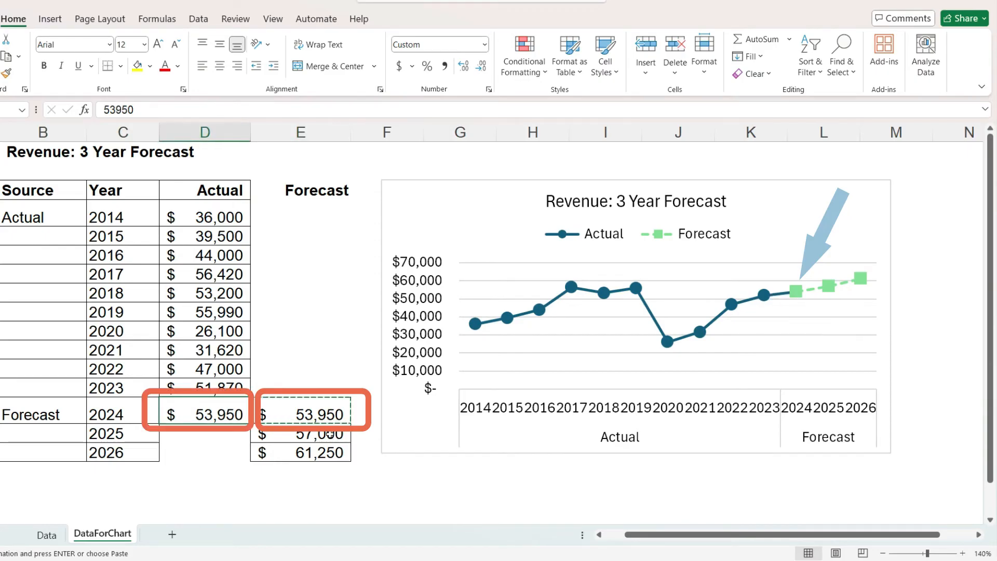